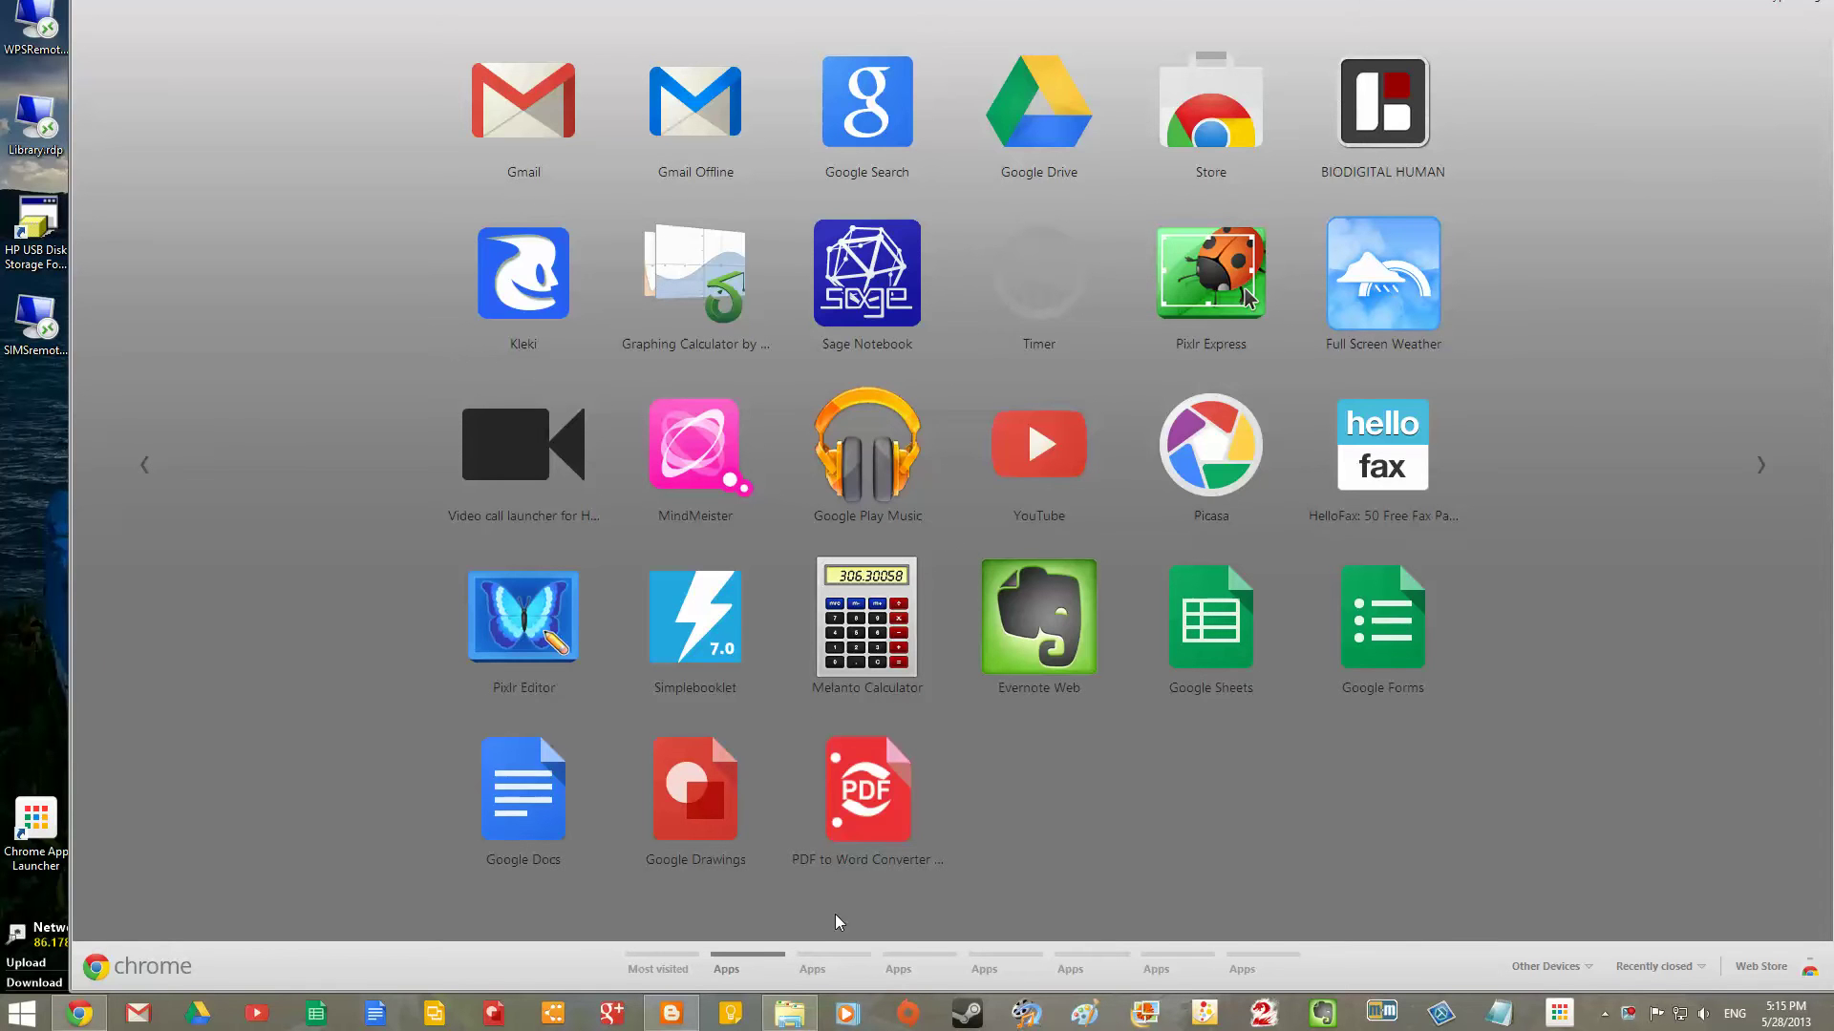
- Page through the installed apps, returning to the page with Gmail and Drive
left_click(829, 962)
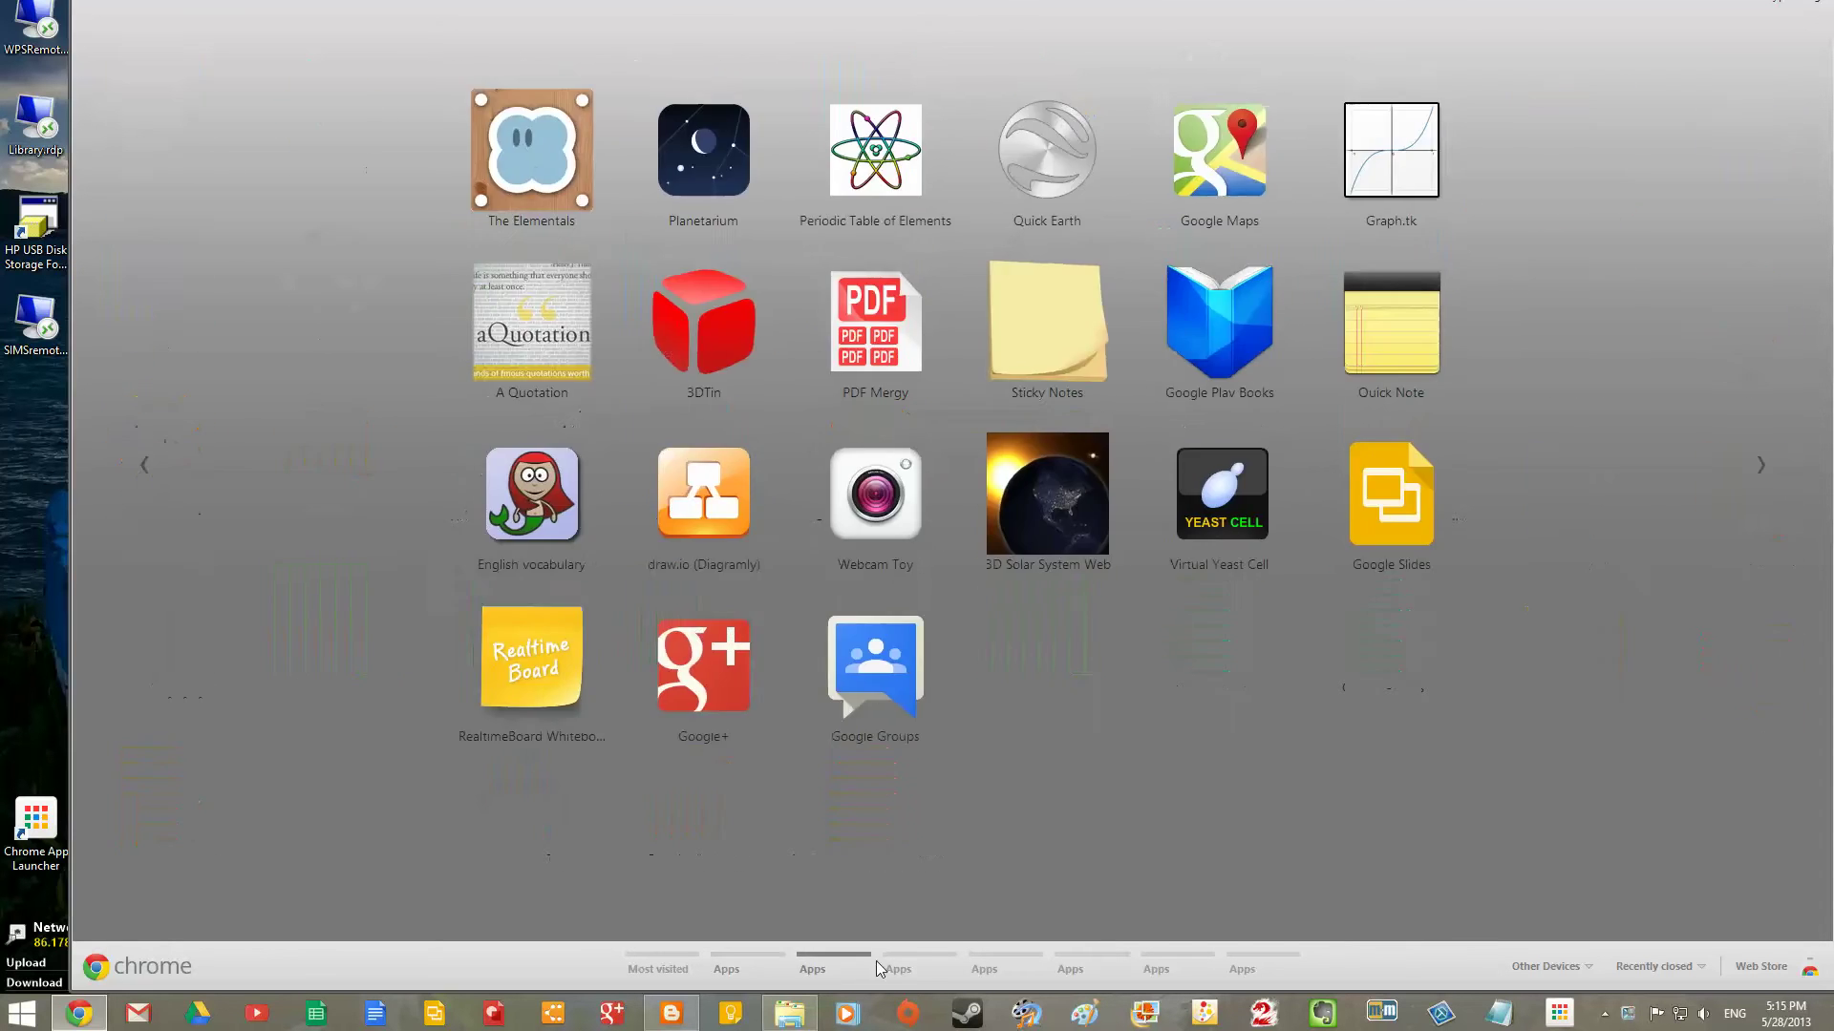
left_click(932, 961)
left_click(810, 961)
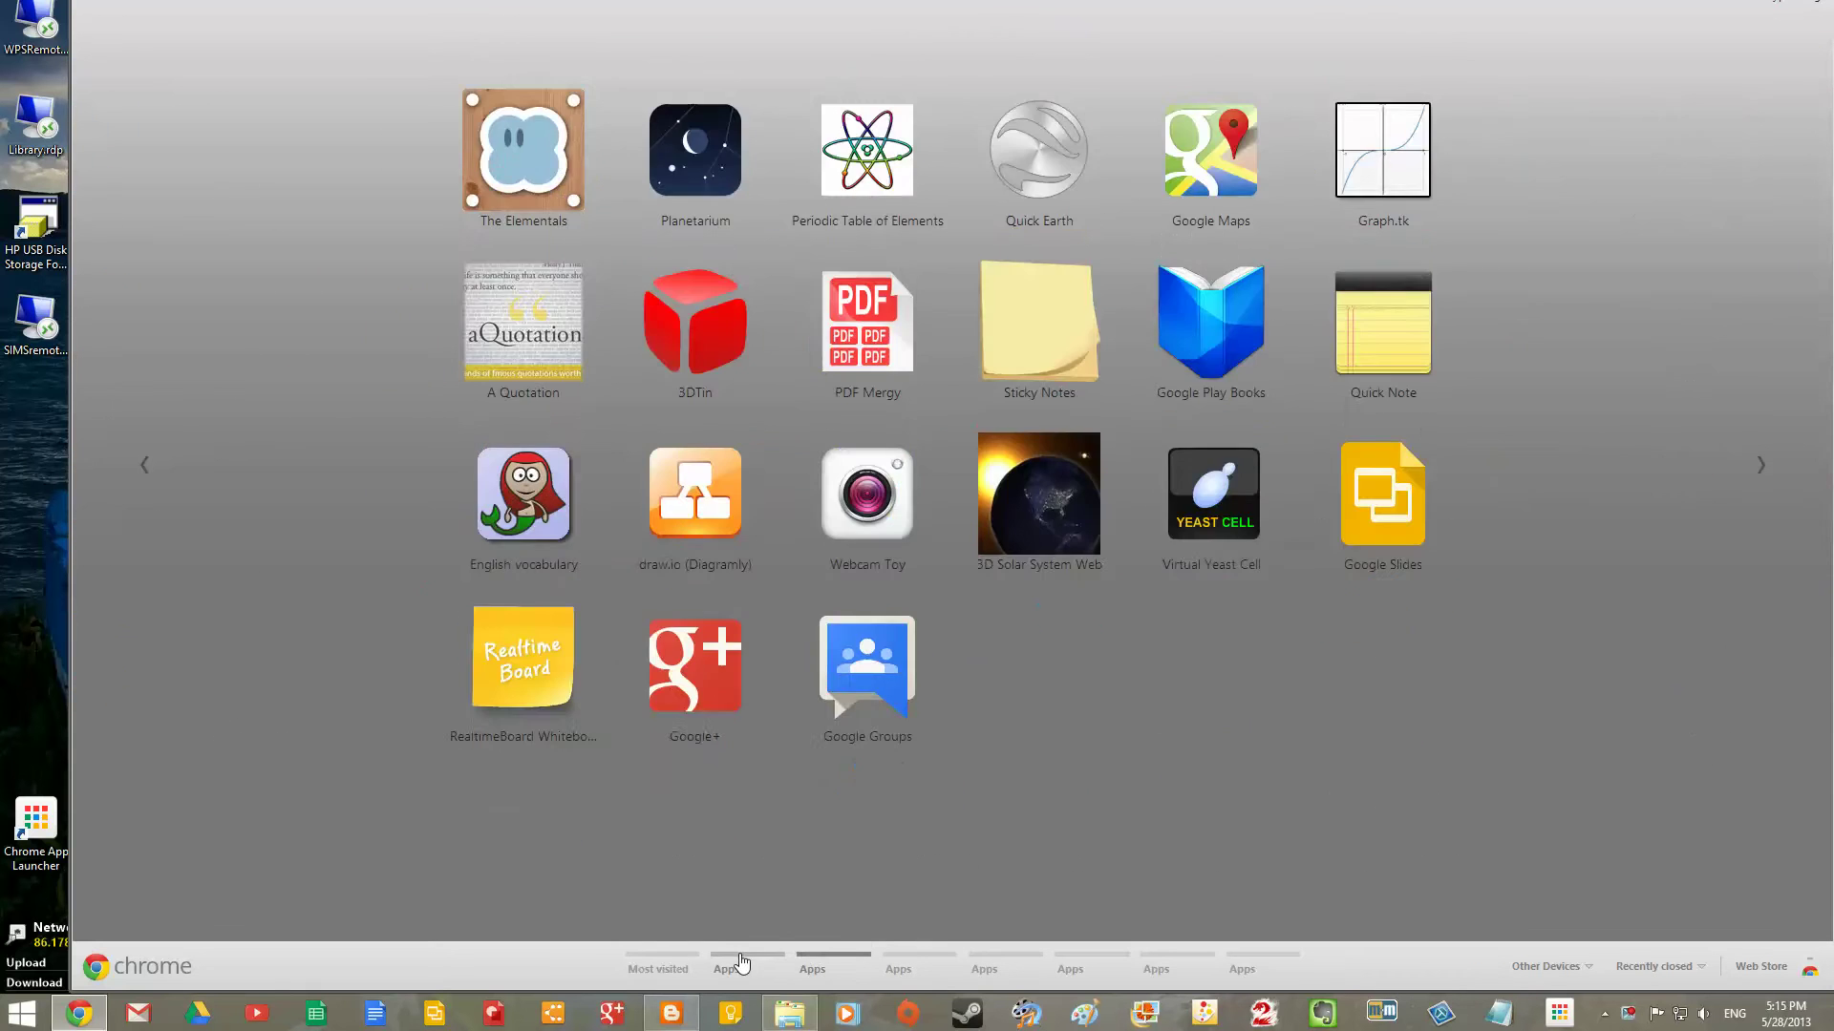
left_click(741, 961)
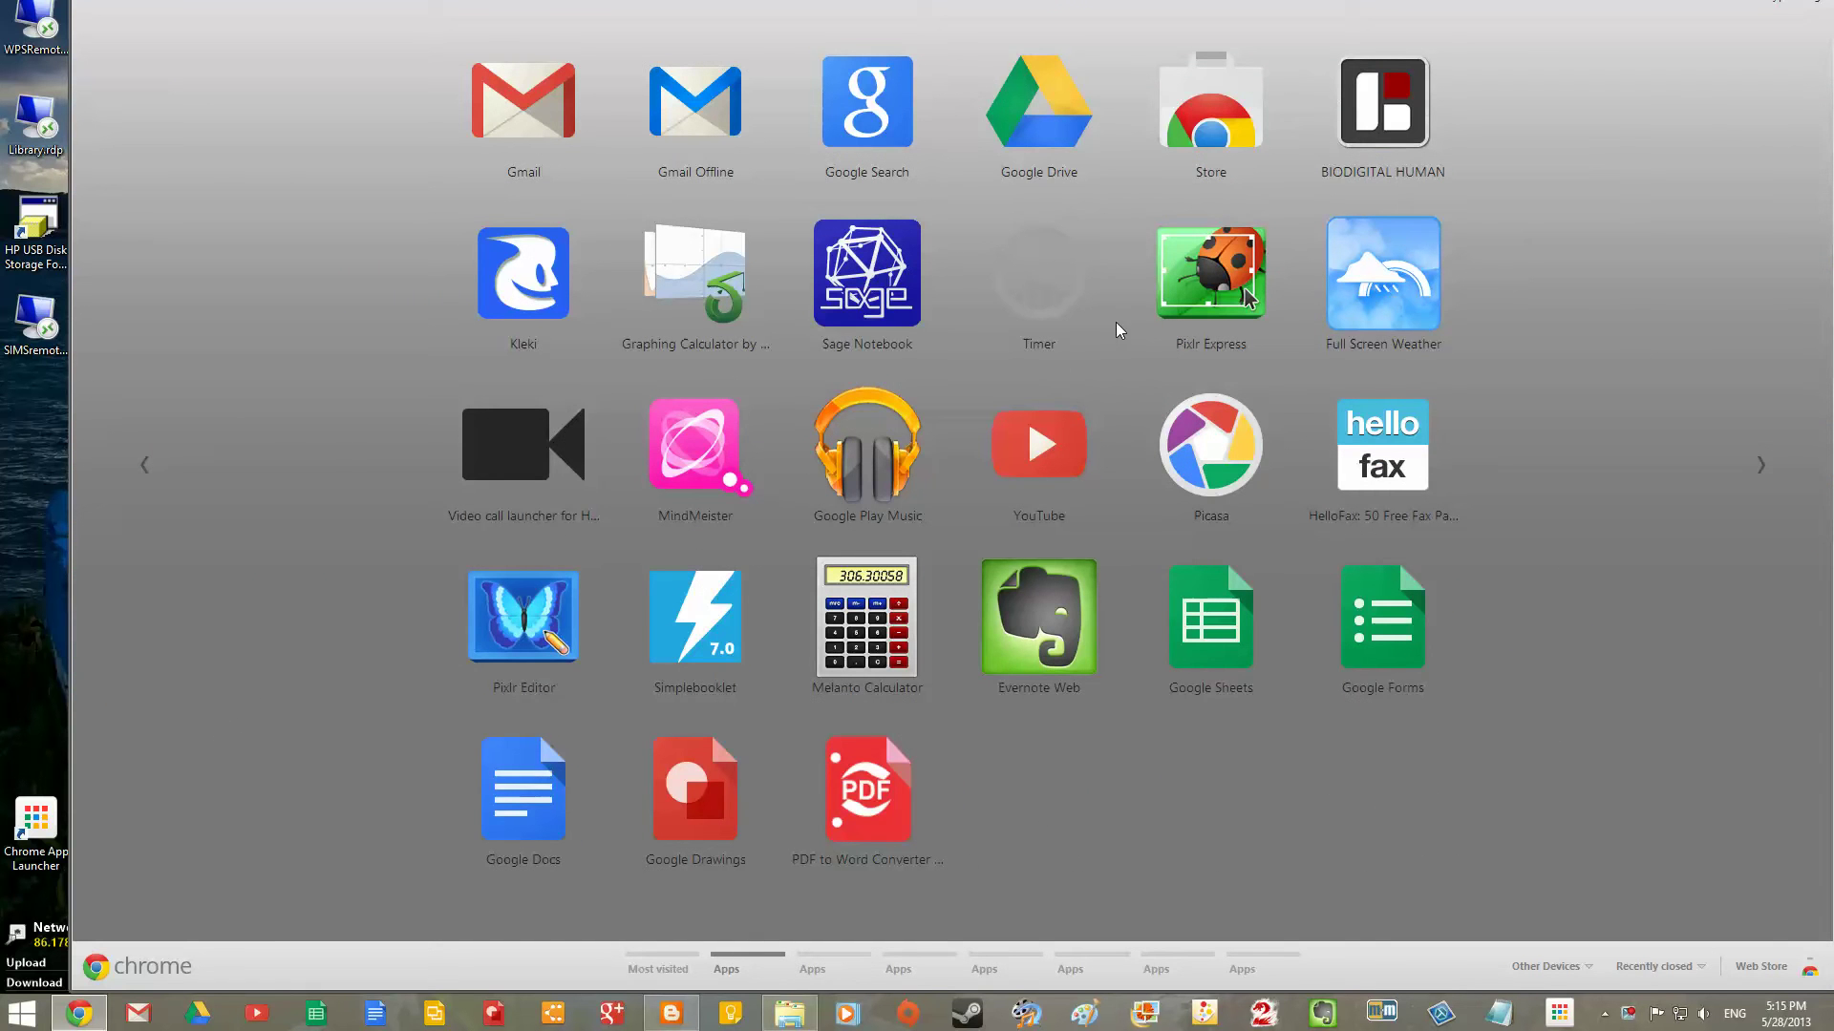
- Create a desktop shortcut for the Google Search app, without pinning it to the taskbar
right_click(873, 100)
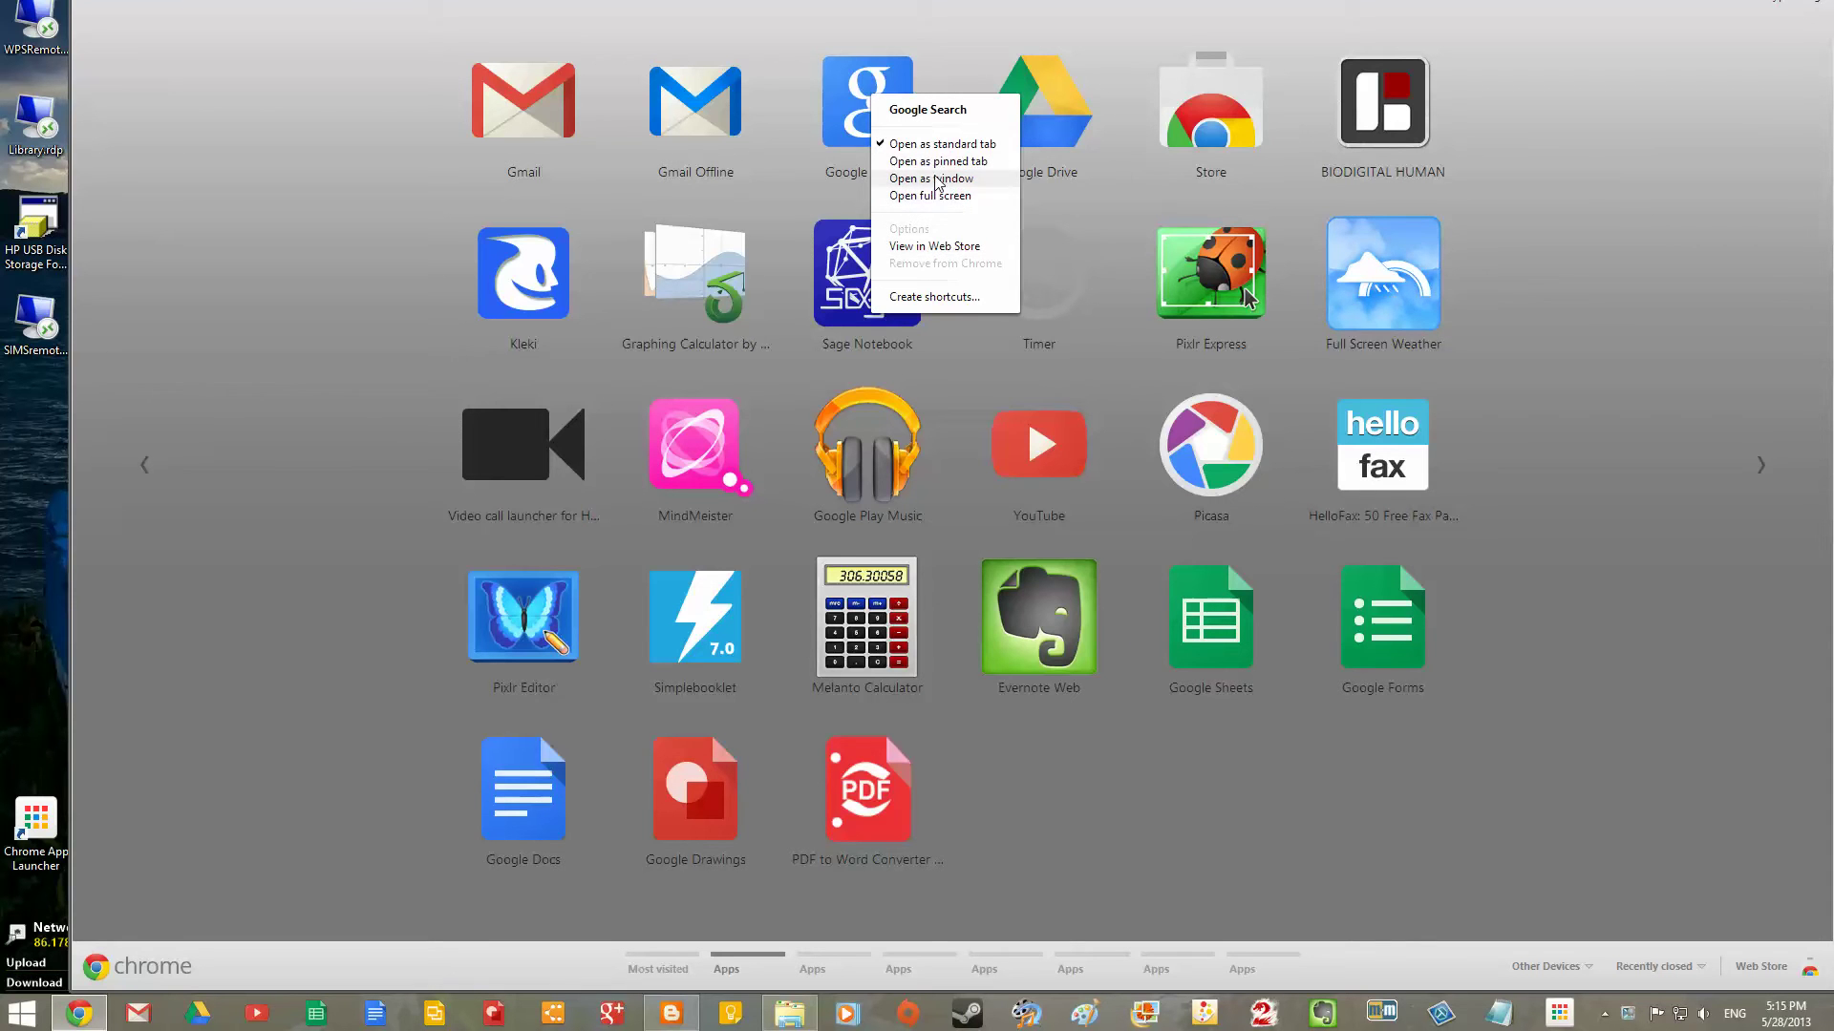
left_click(952, 304)
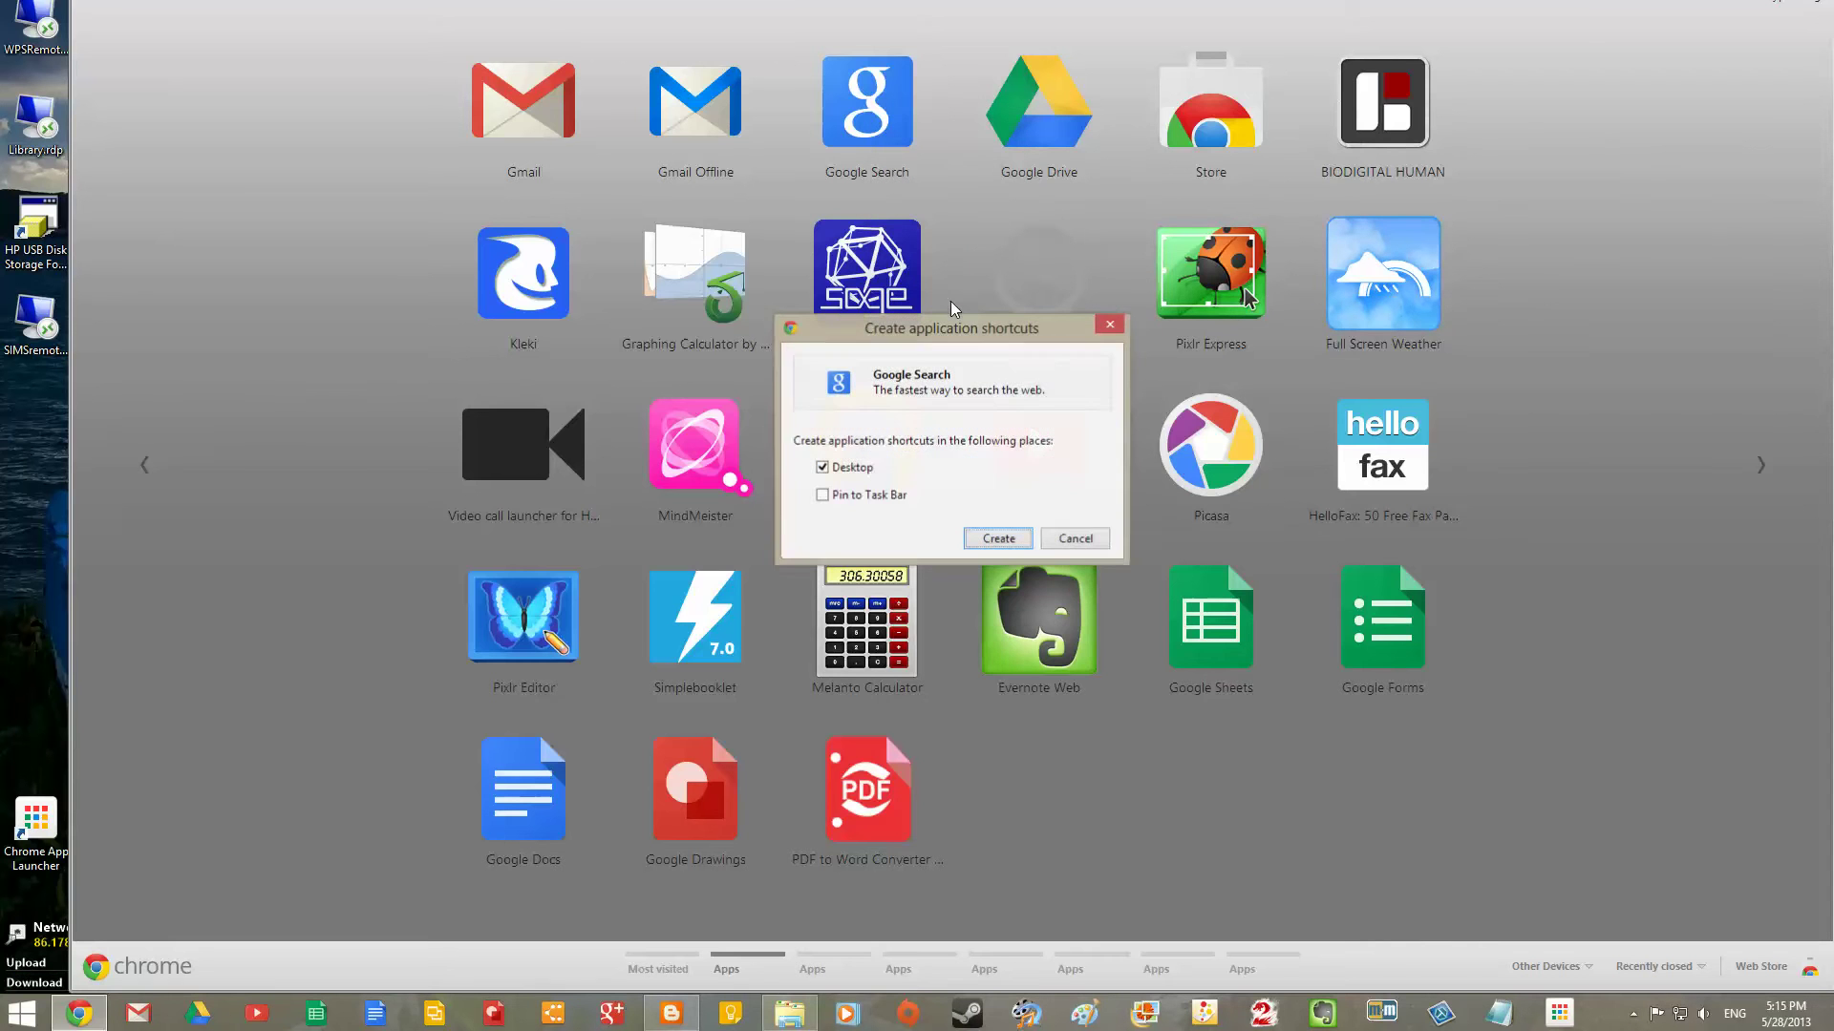
left_click(821, 497)
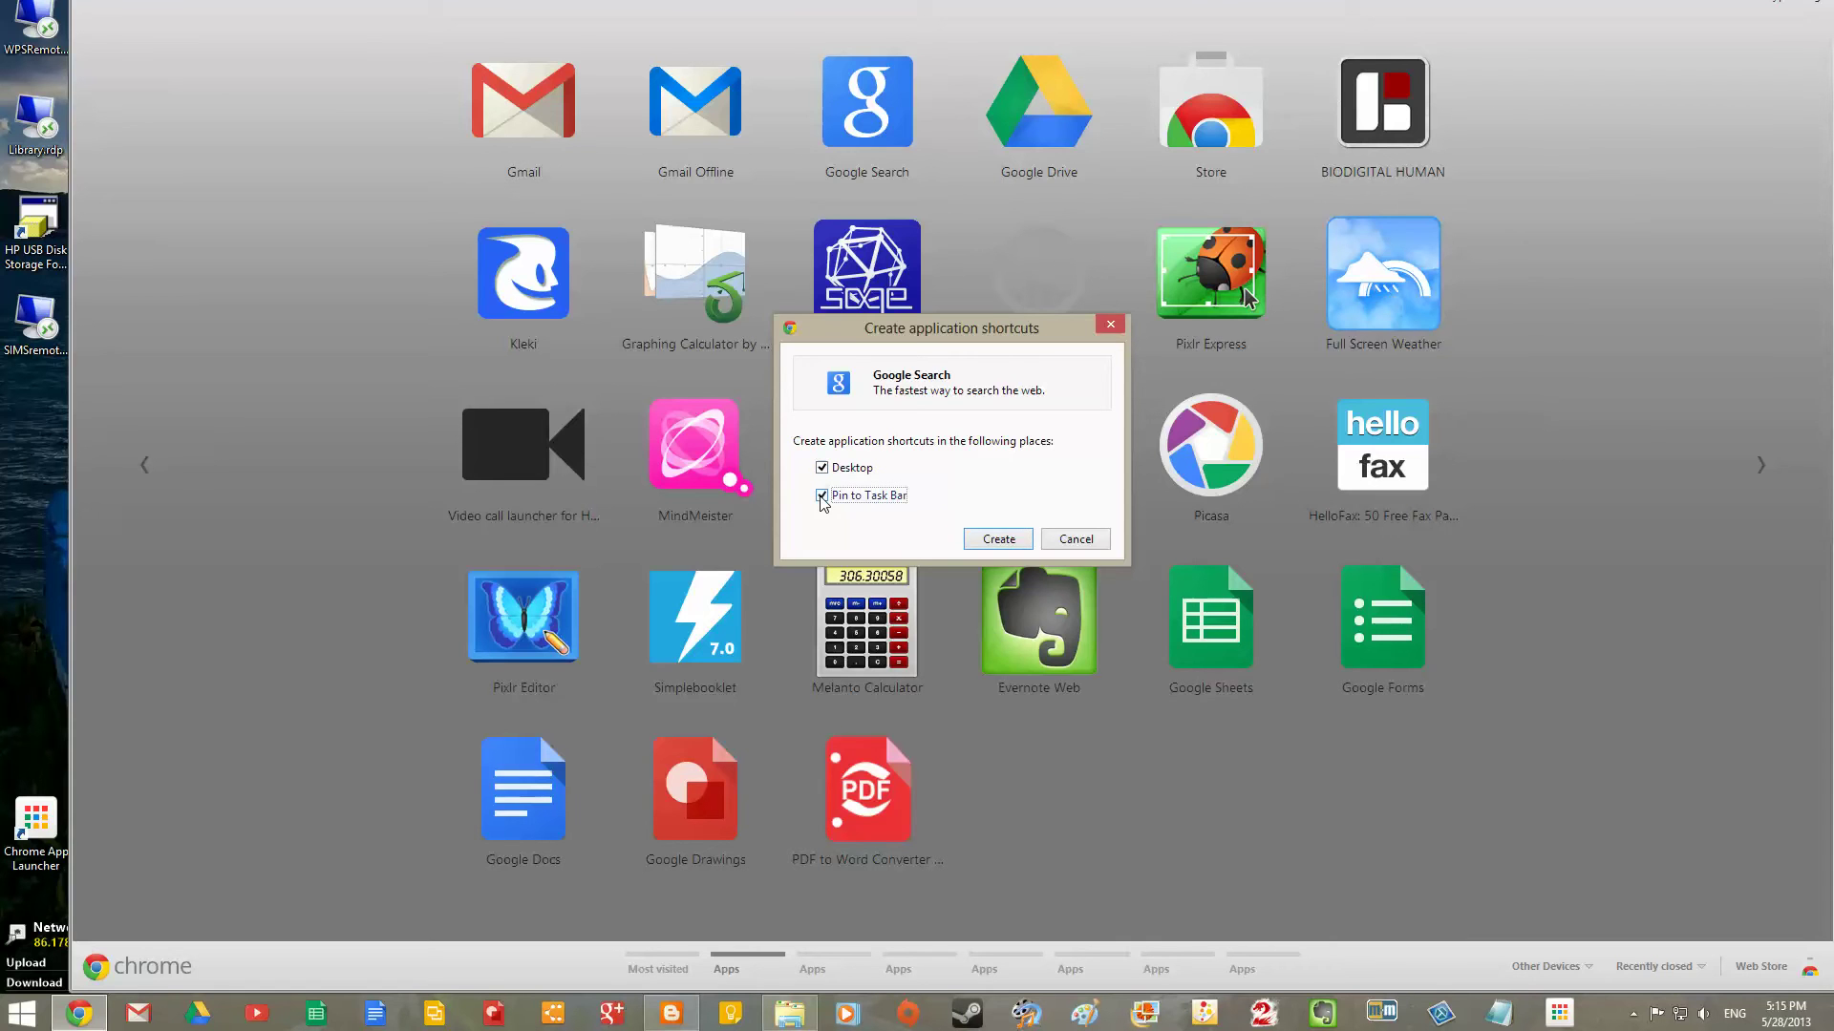
left_click(822, 497)
left_click(998, 538)
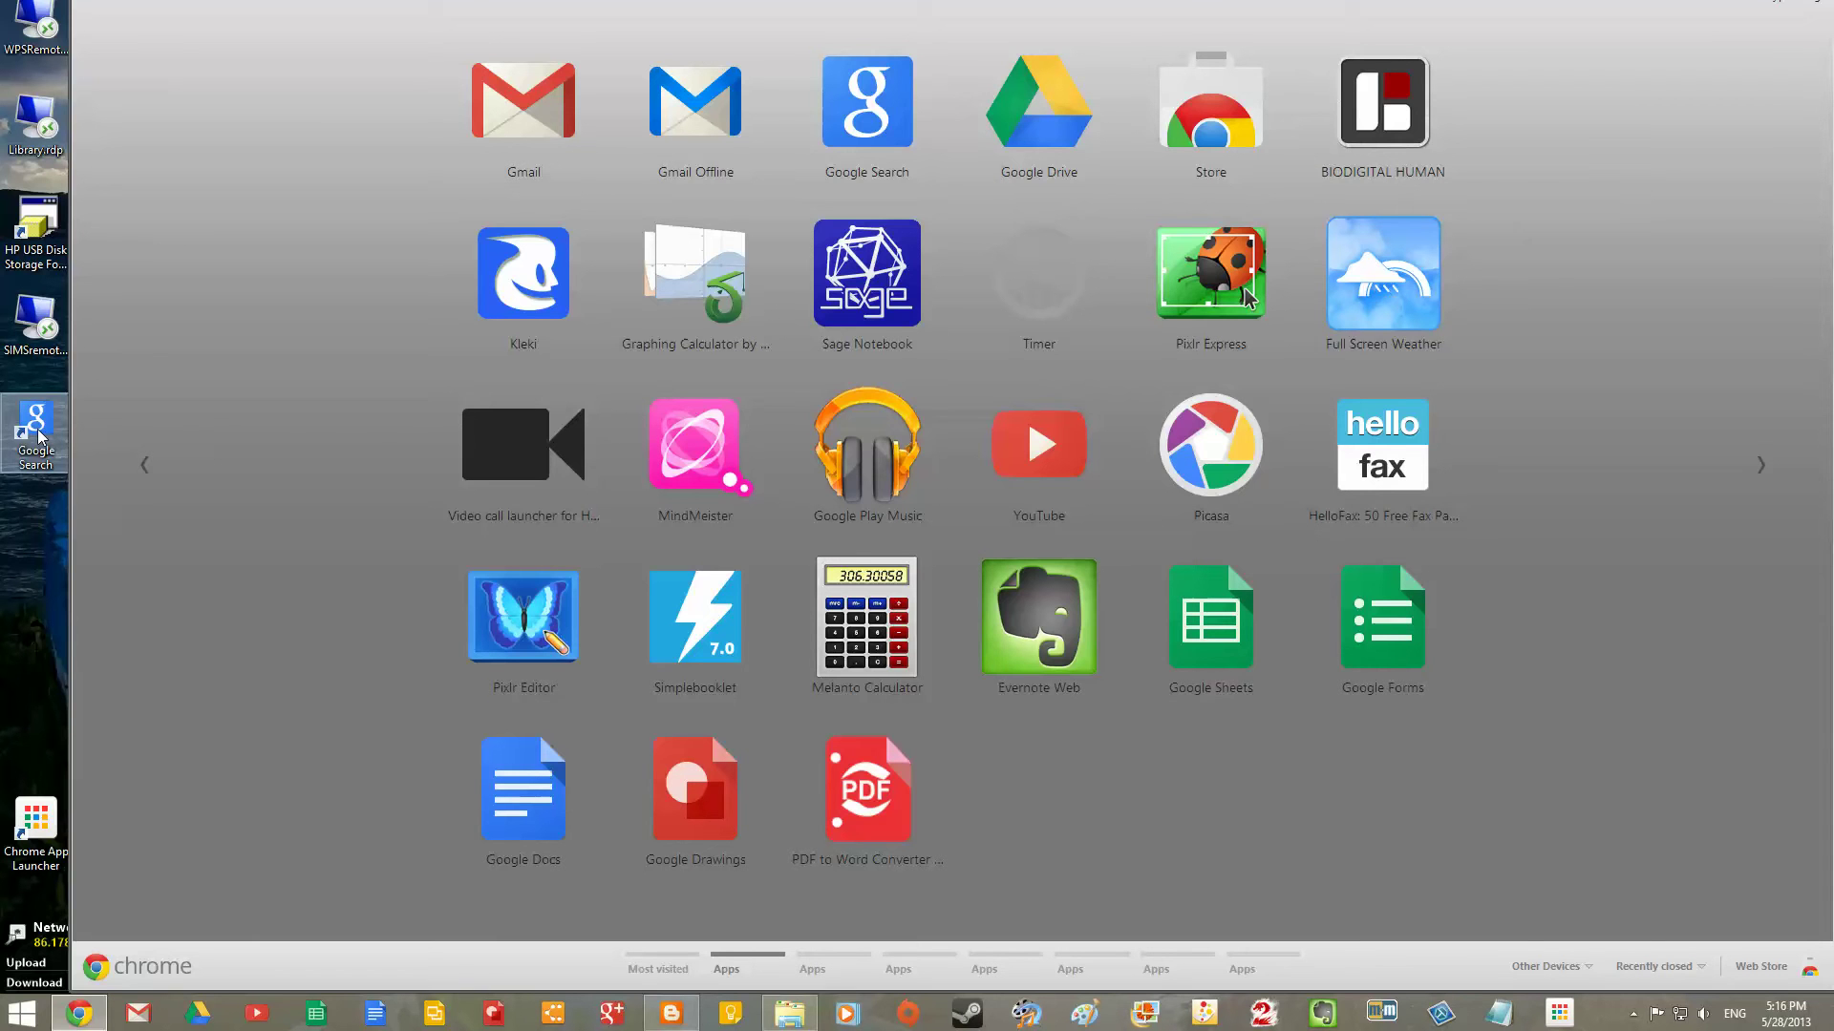
- Delete the Google Search shortcut from the desktop
right_click(41, 435)
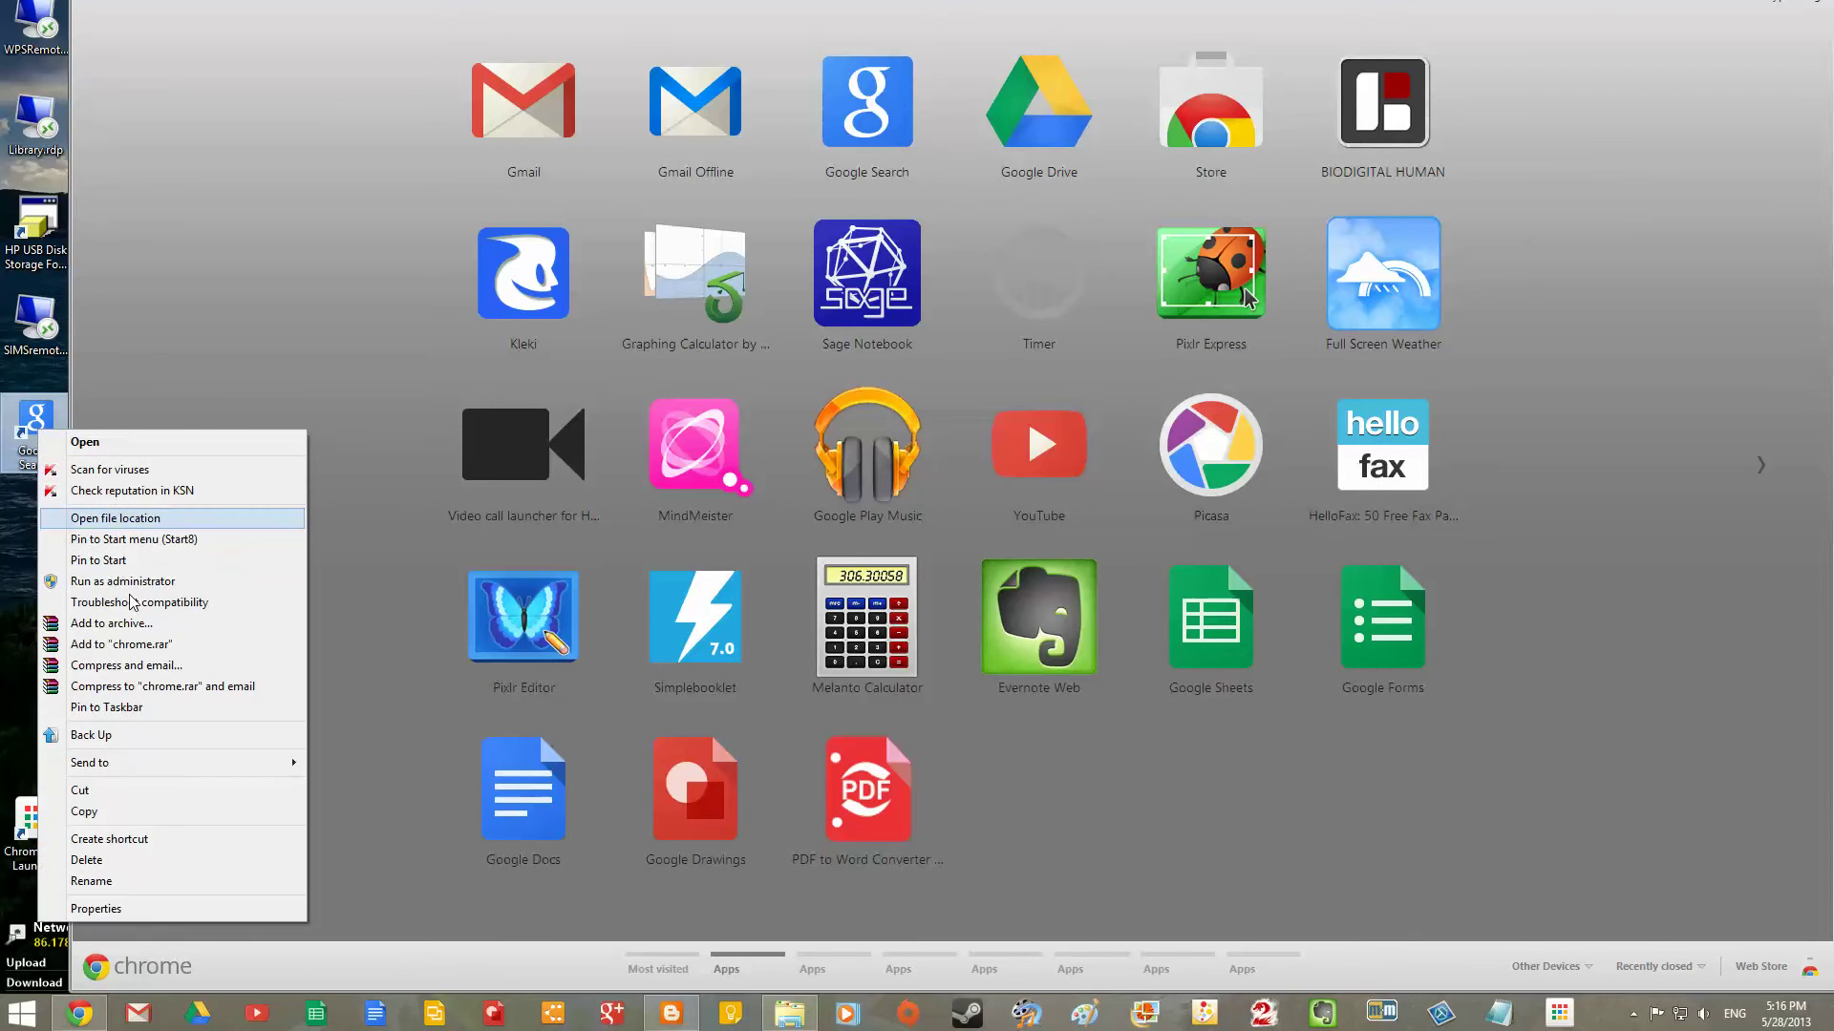
left_click(84, 860)
left_click(993, 528)
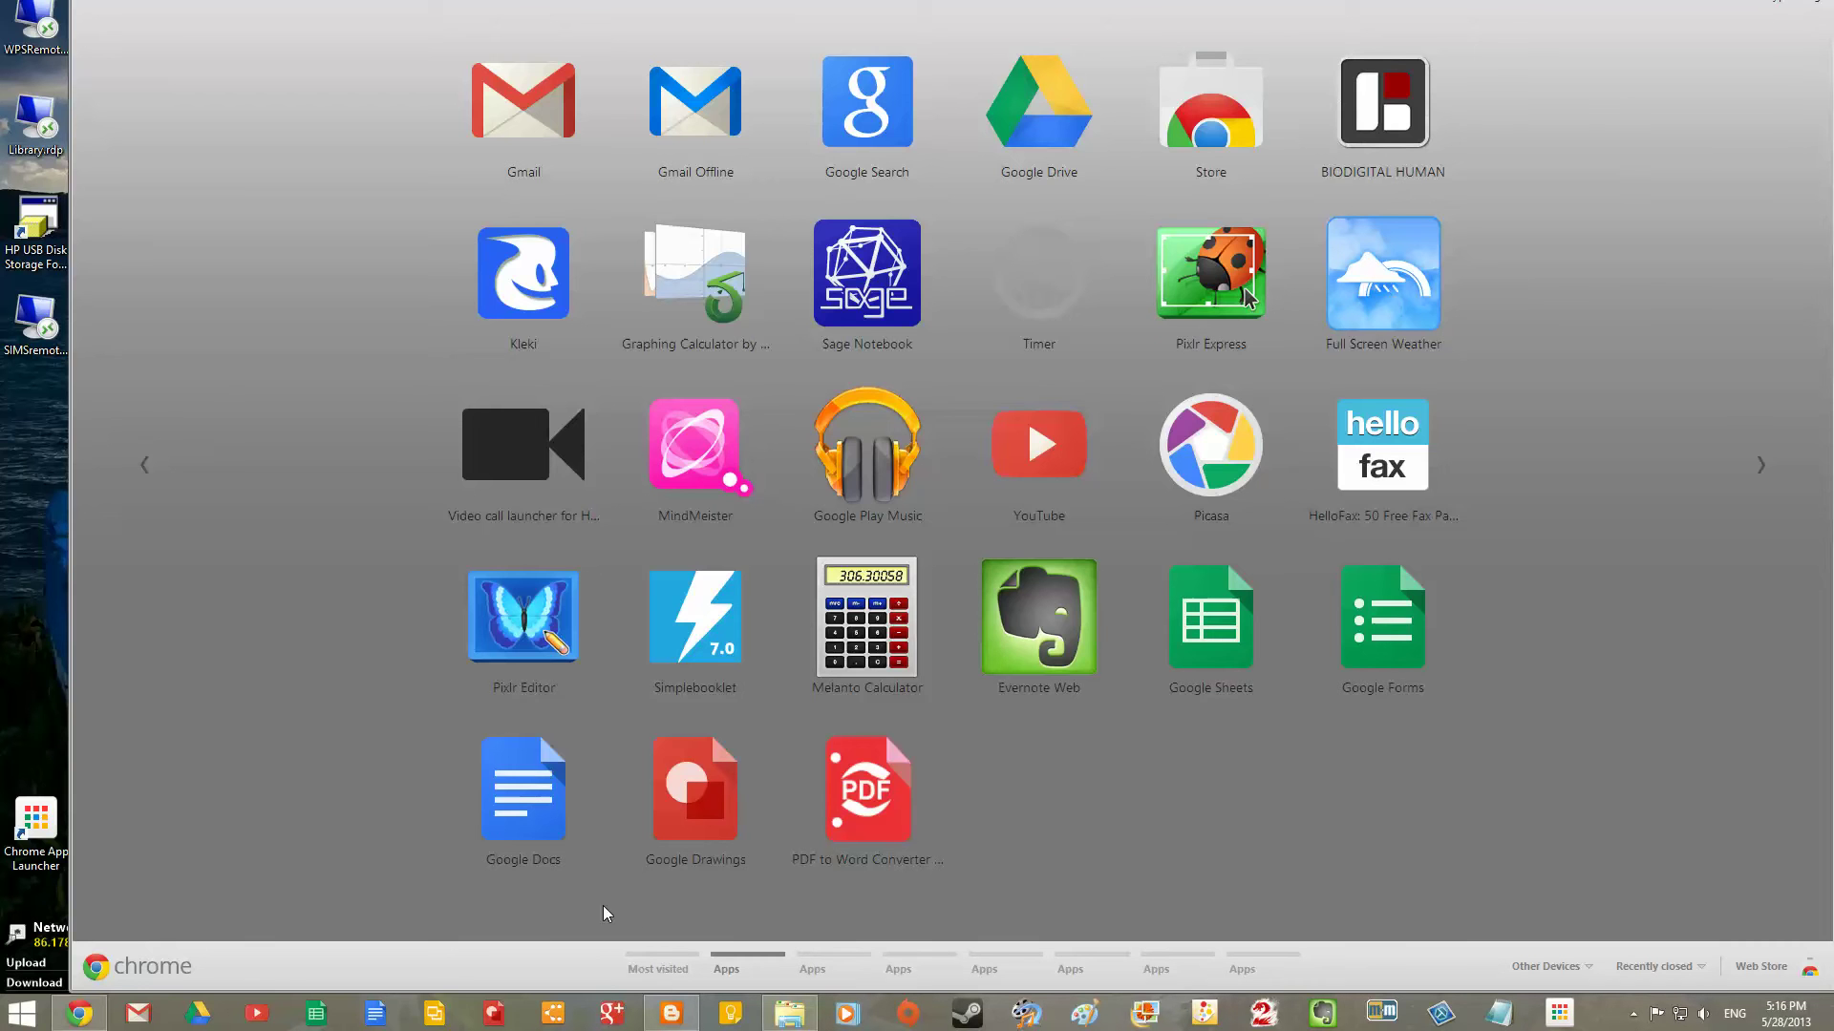
- Launch the pinned Google Docs app, reposition its window, then close it
left_click(375, 1017)
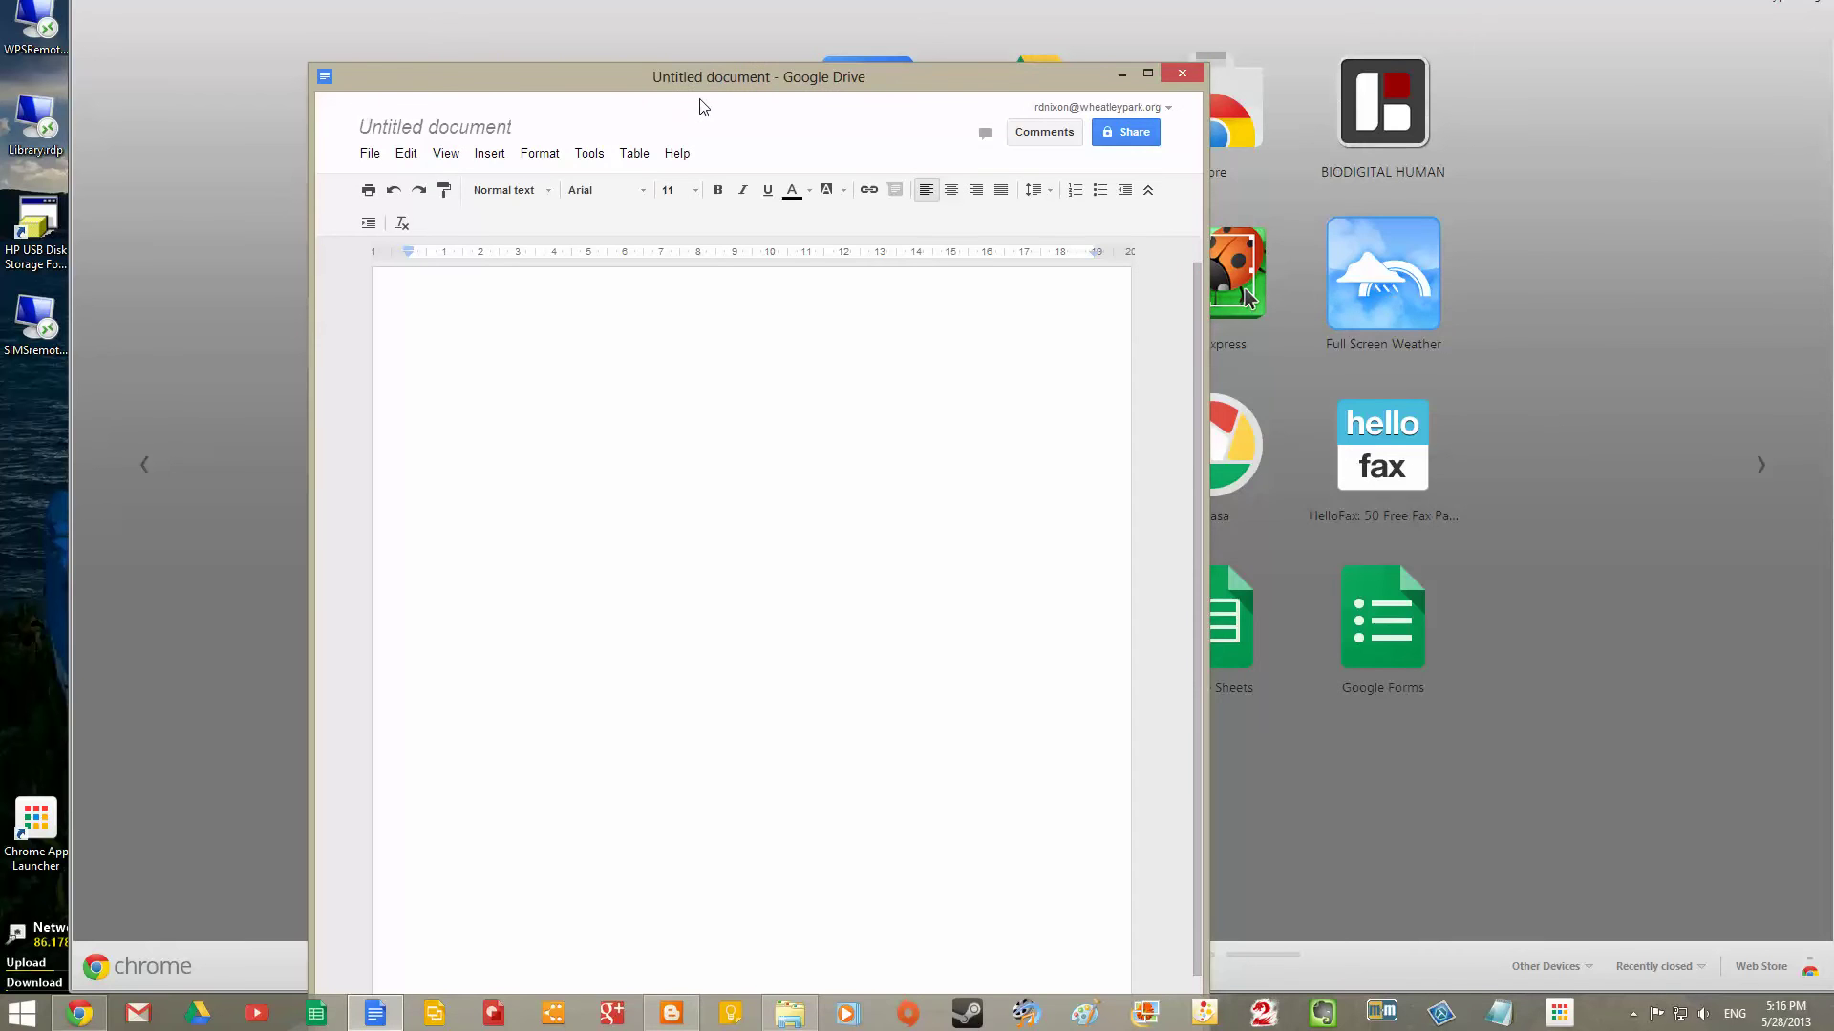
left_click_drag(684, 84, 1100, 7)
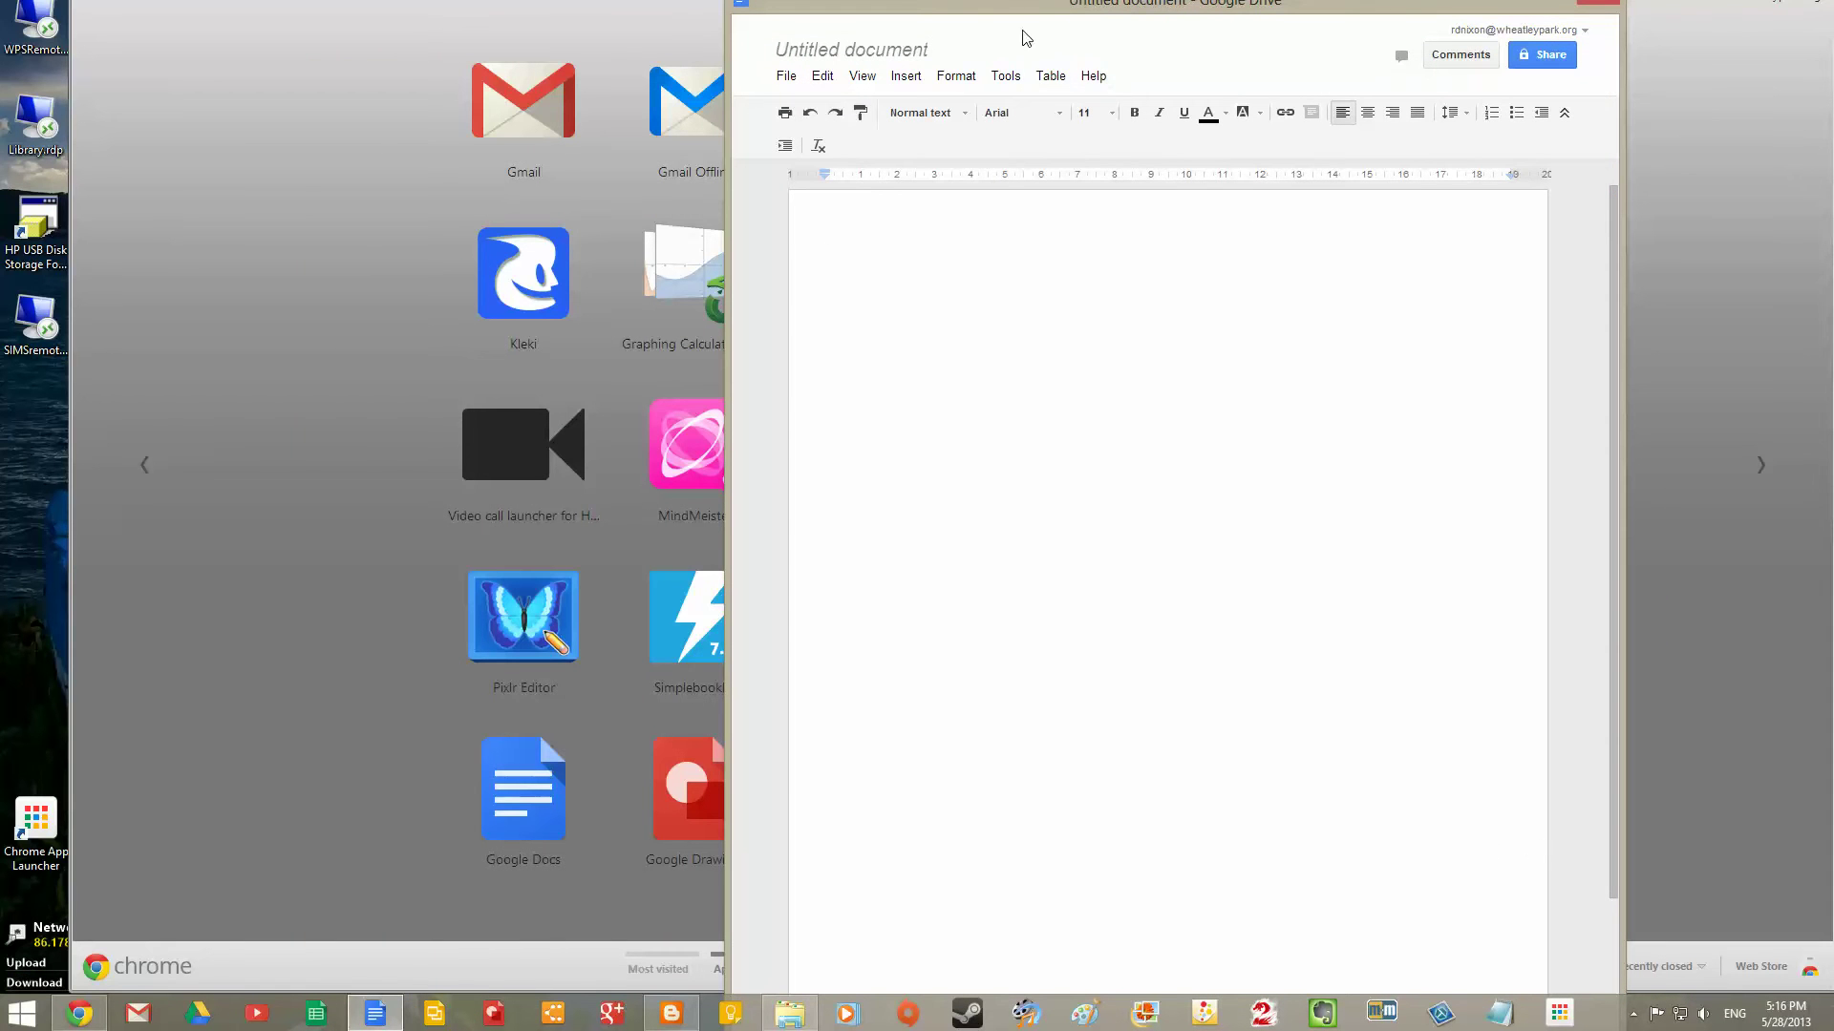
left_click_drag(1007, 12, 836, 64)
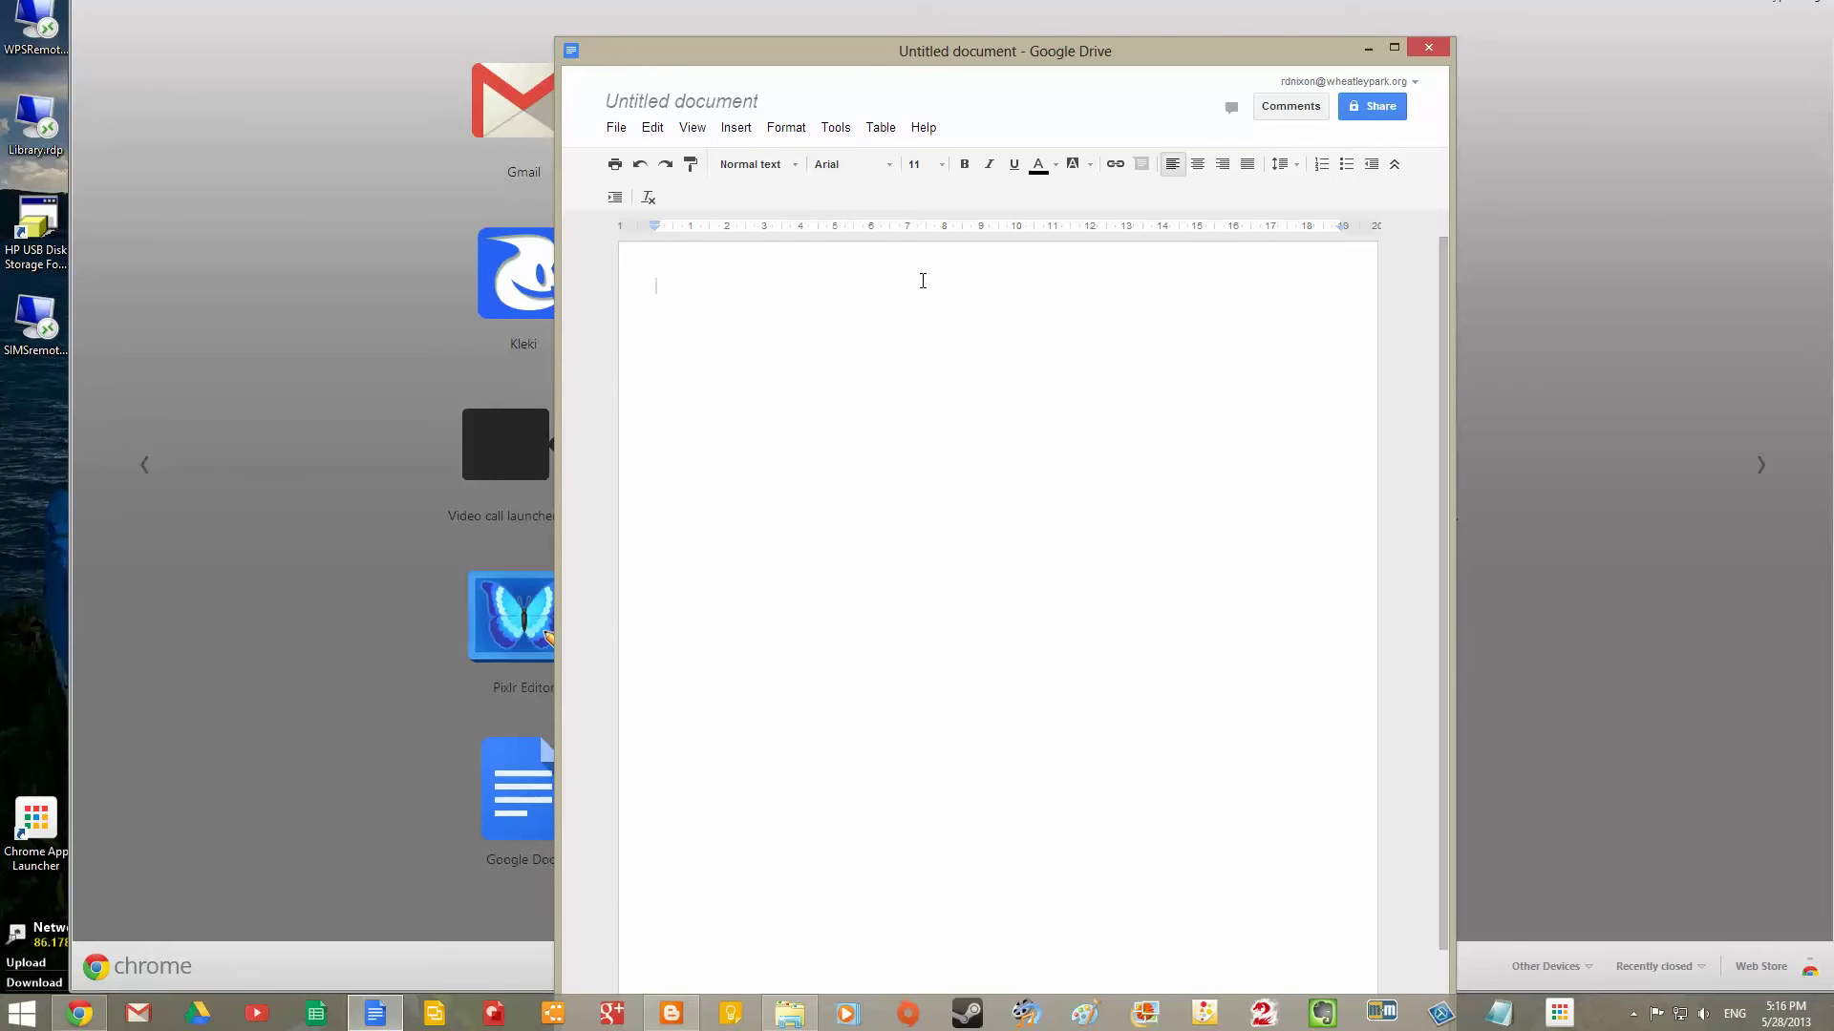
left_click(1427, 48)
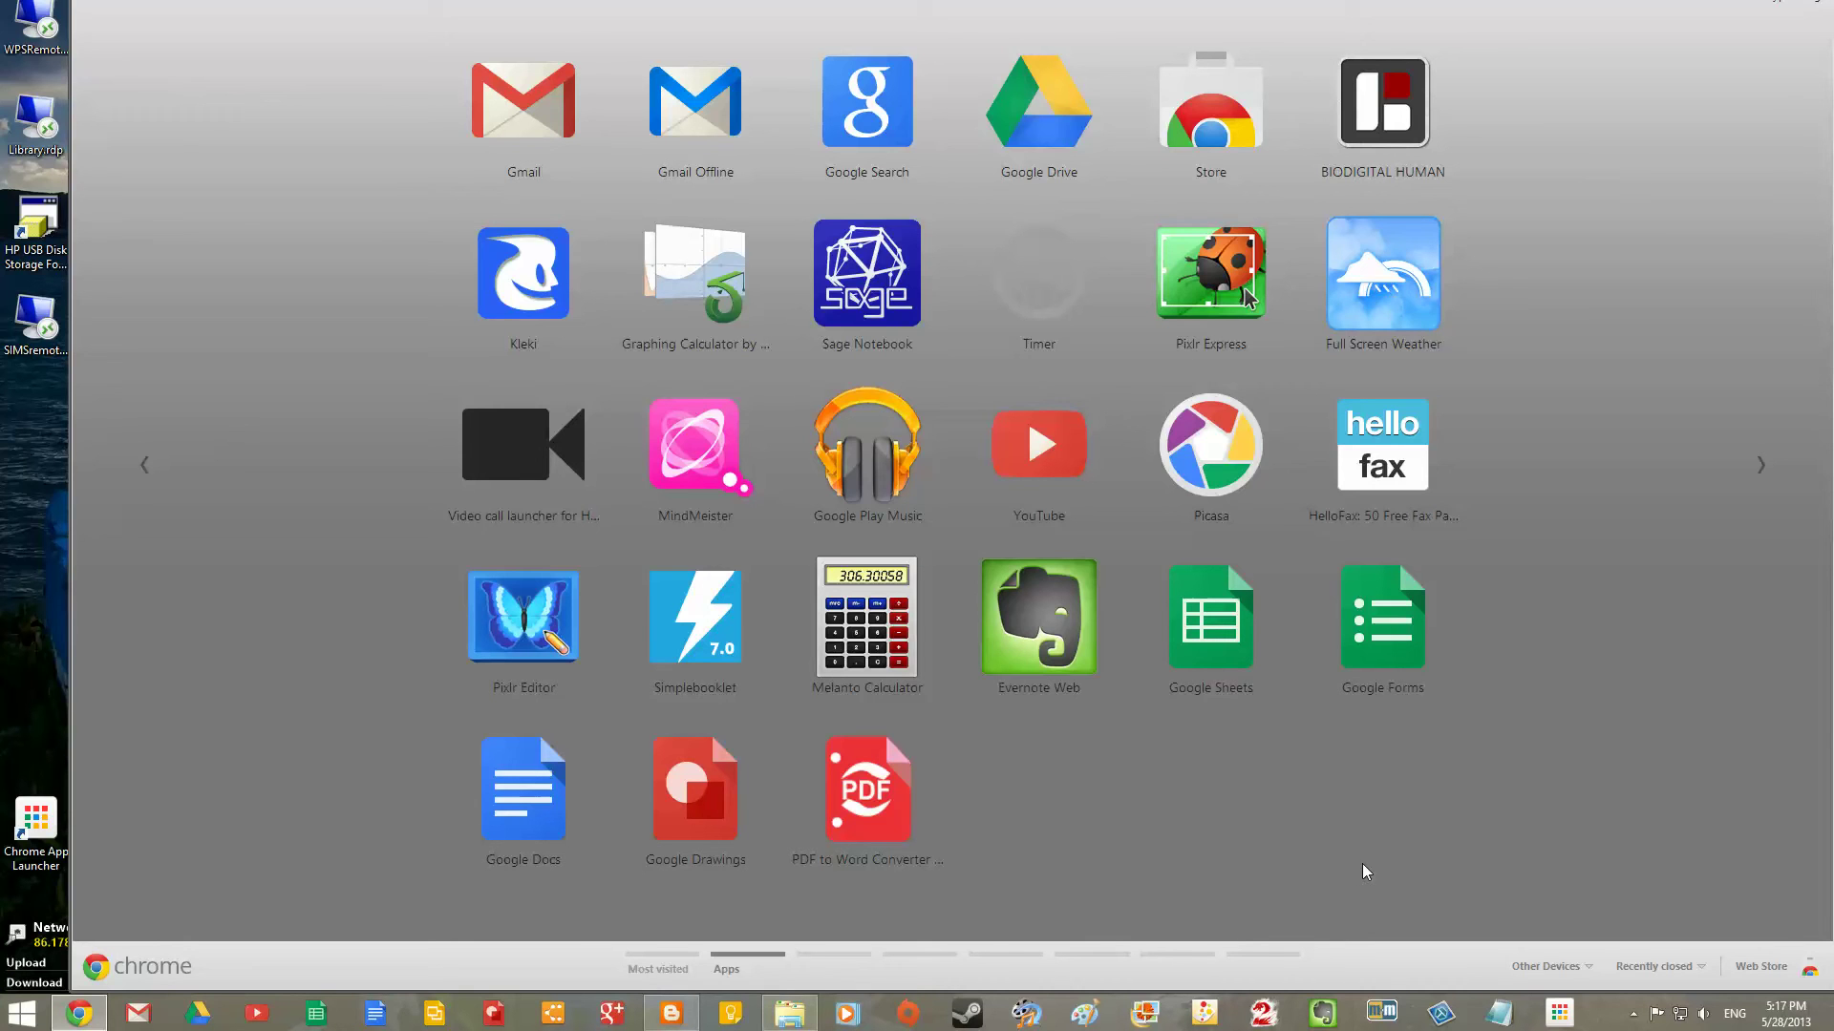
- Open the Chrome App Launcher from the taskbar, browse its app pages, then close it
left_click(1557, 1018)
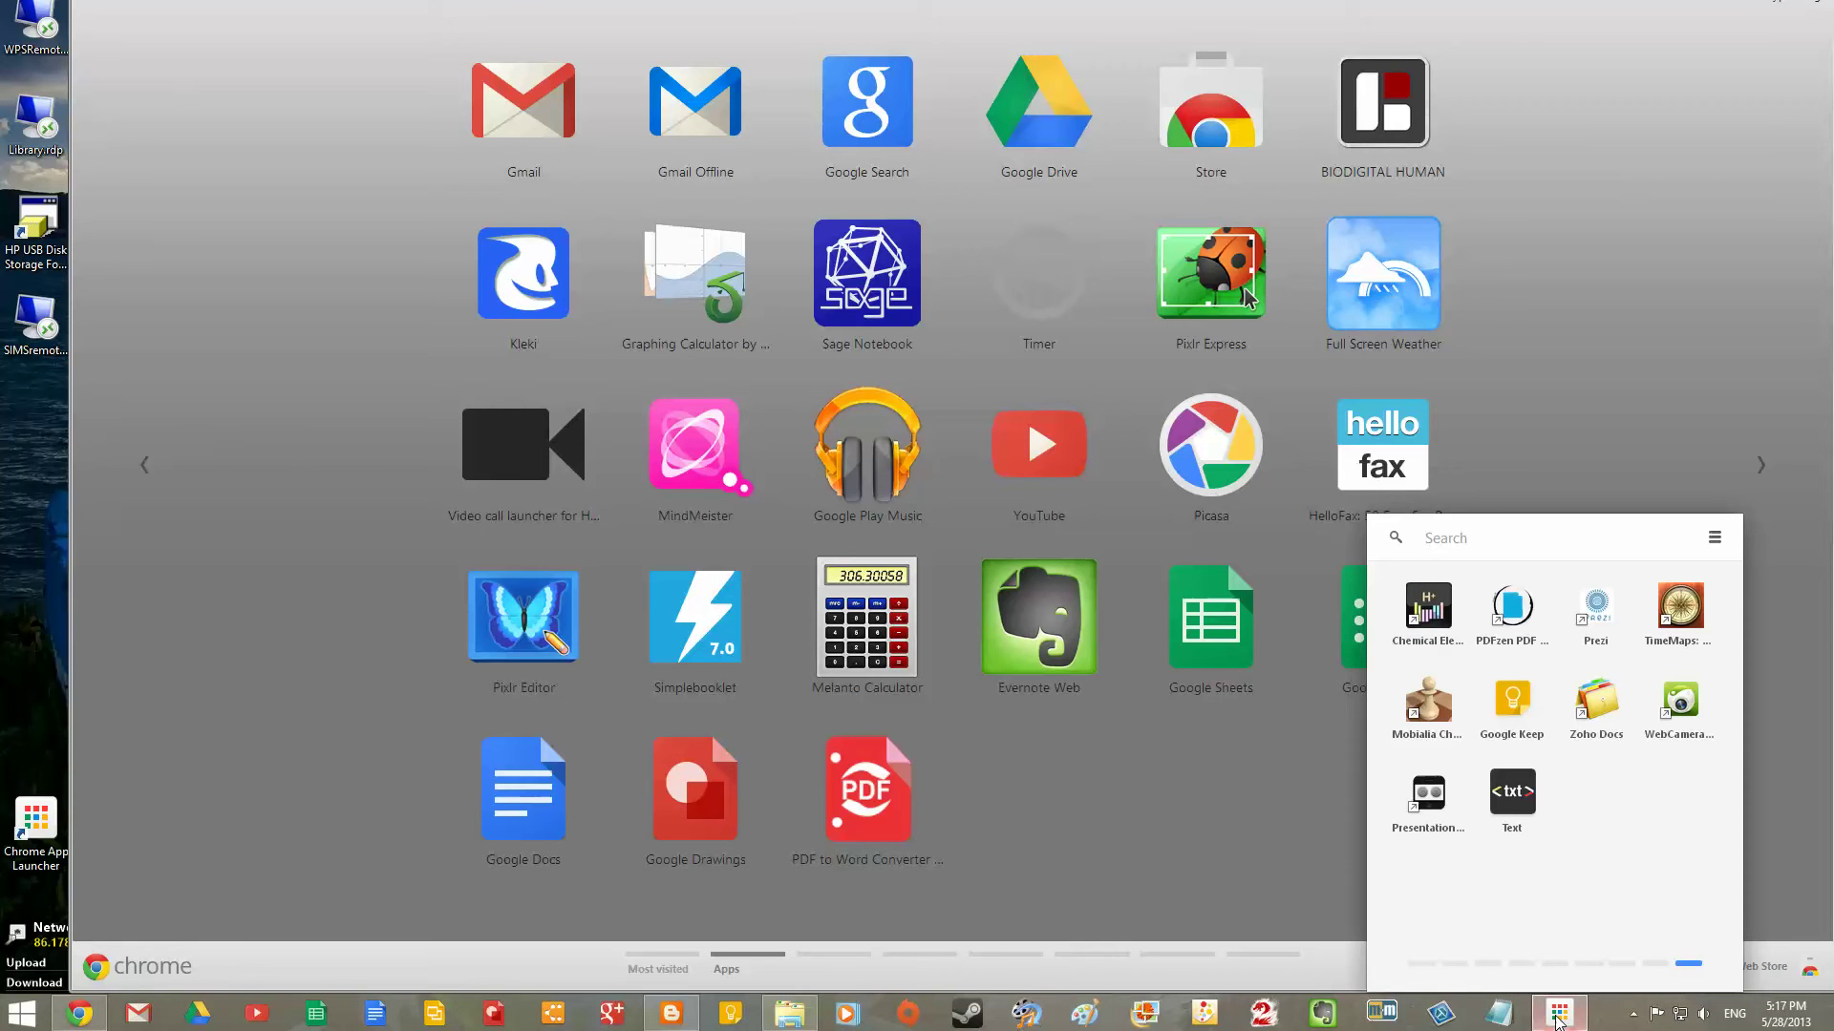
left_click(1655, 965)
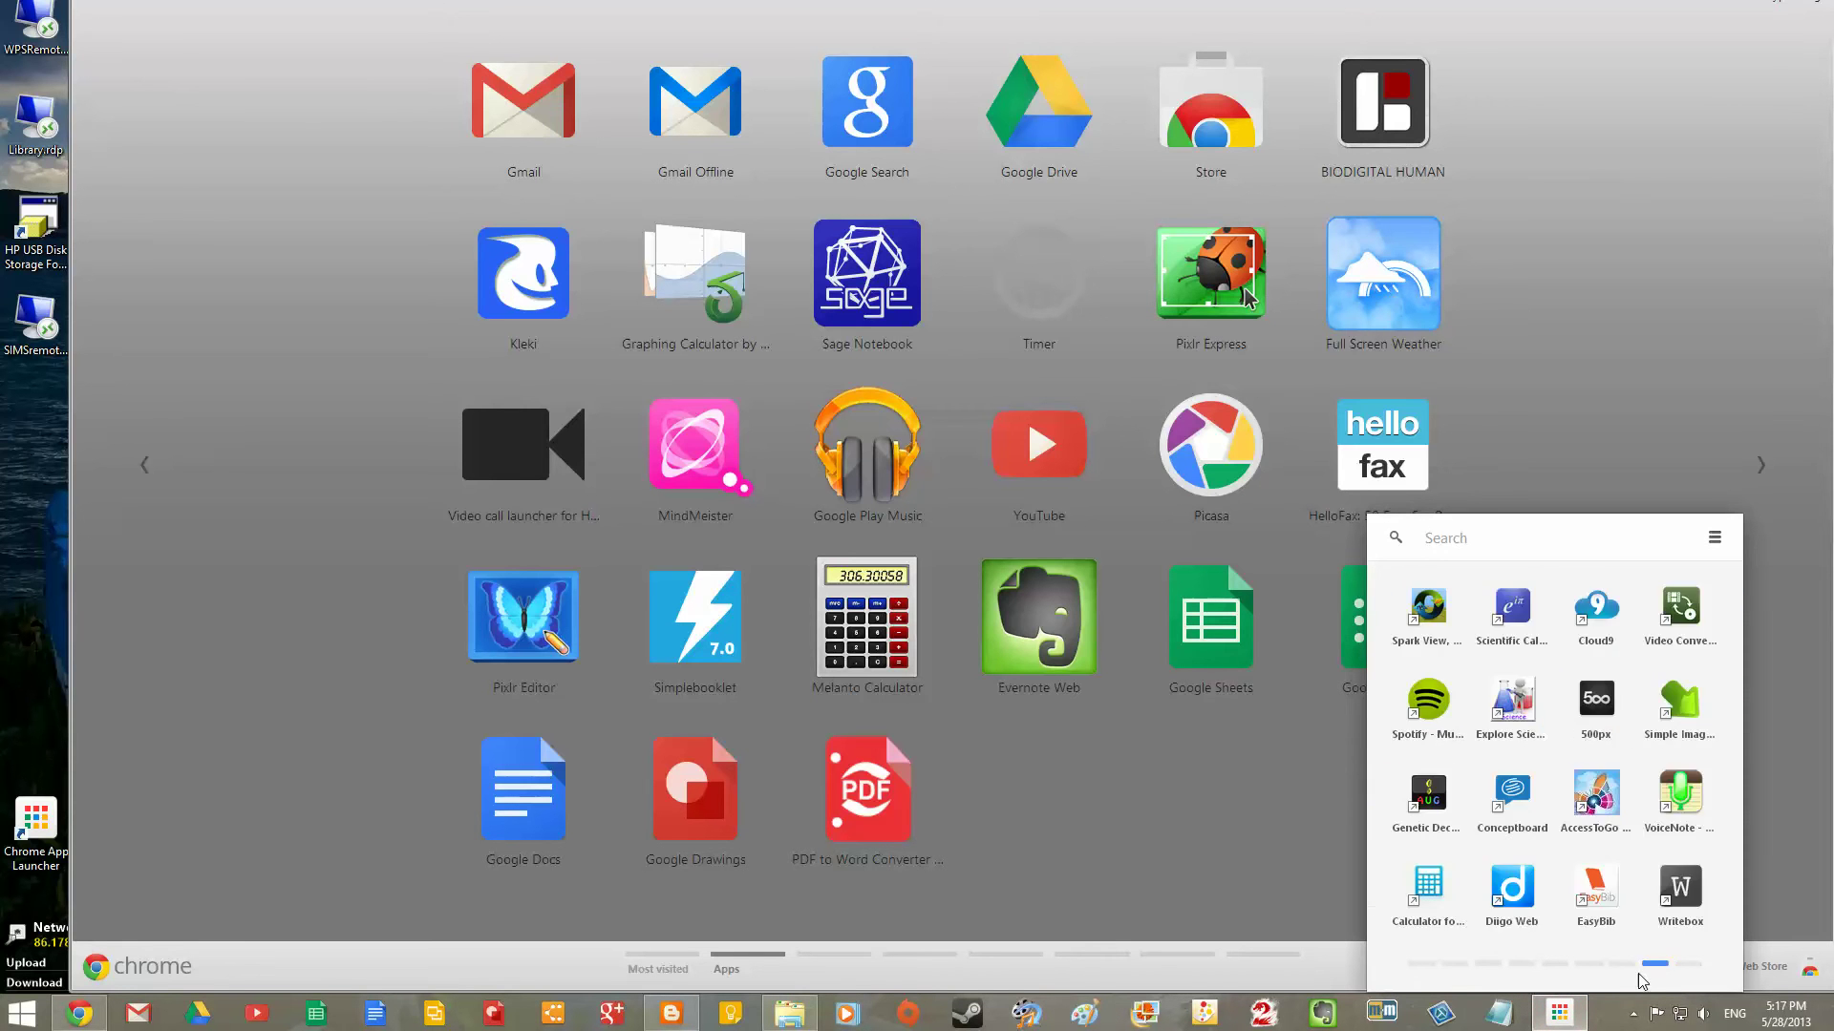
left_click(1622, 965)
left_click(1588, 965)
left_click(1555, 964)
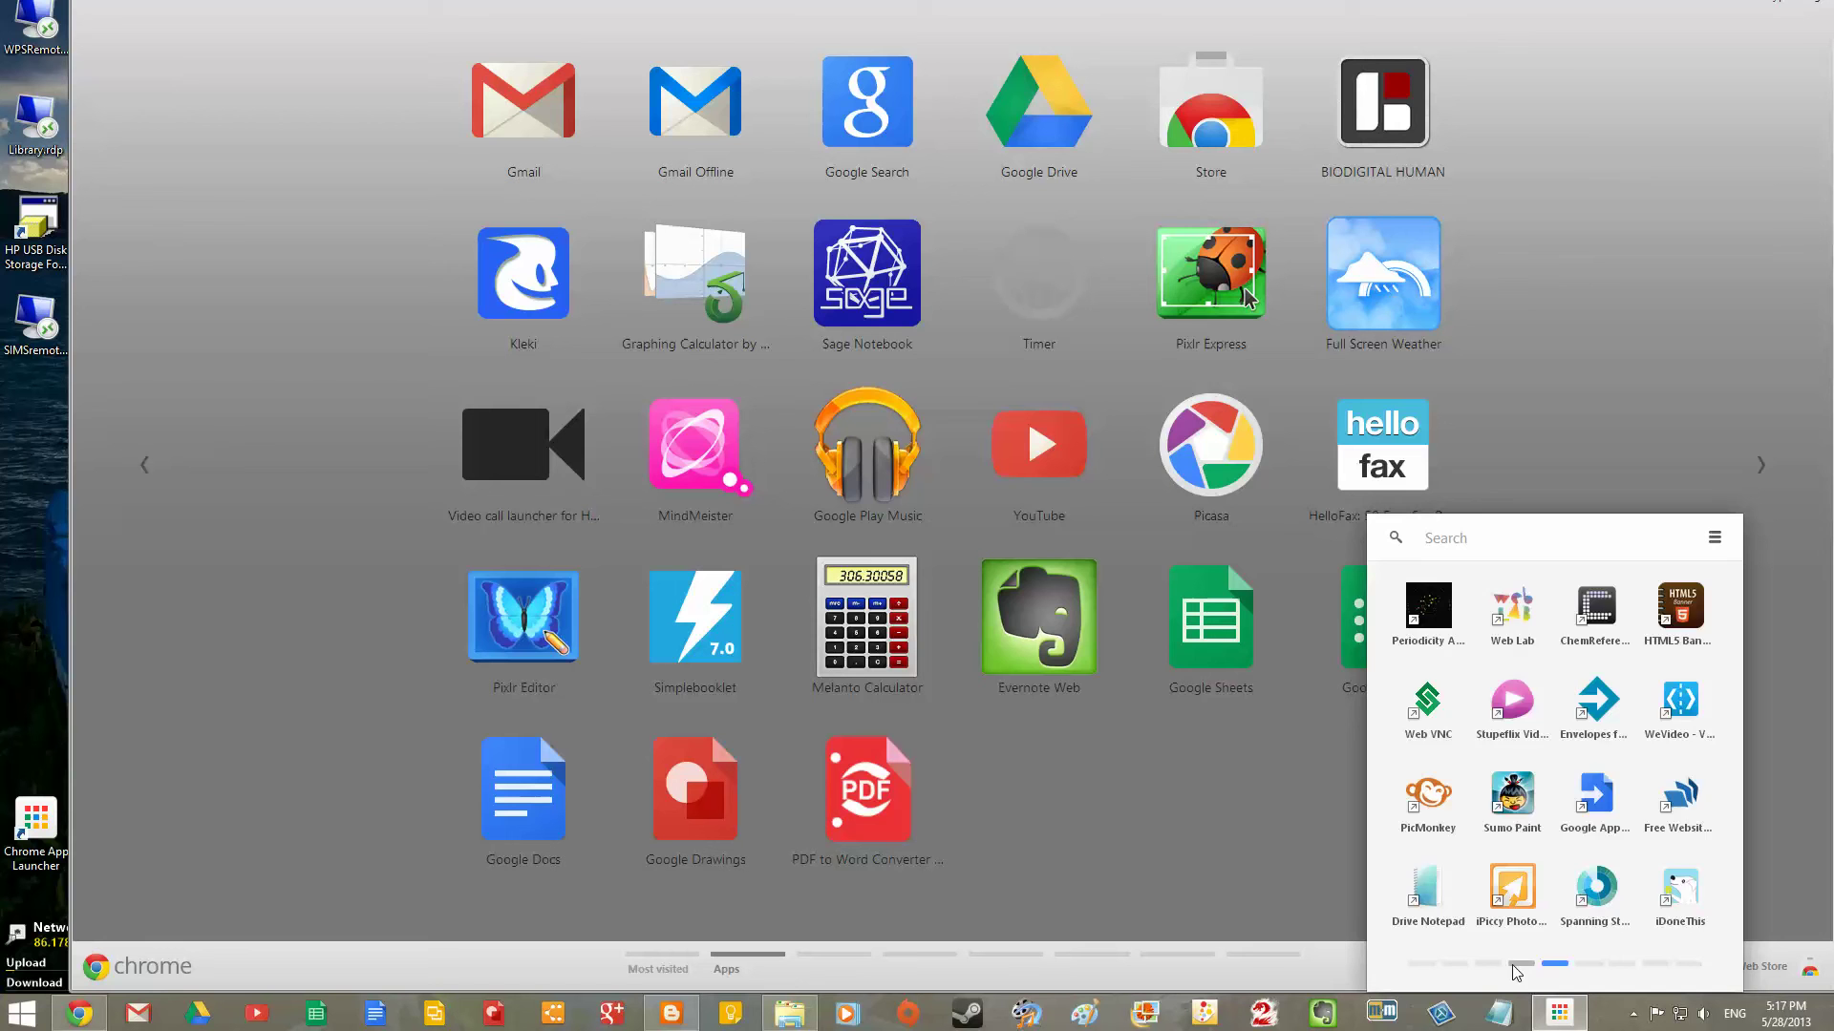
left_click(1521, 964)
scroll(1487, 969, "up", 3)
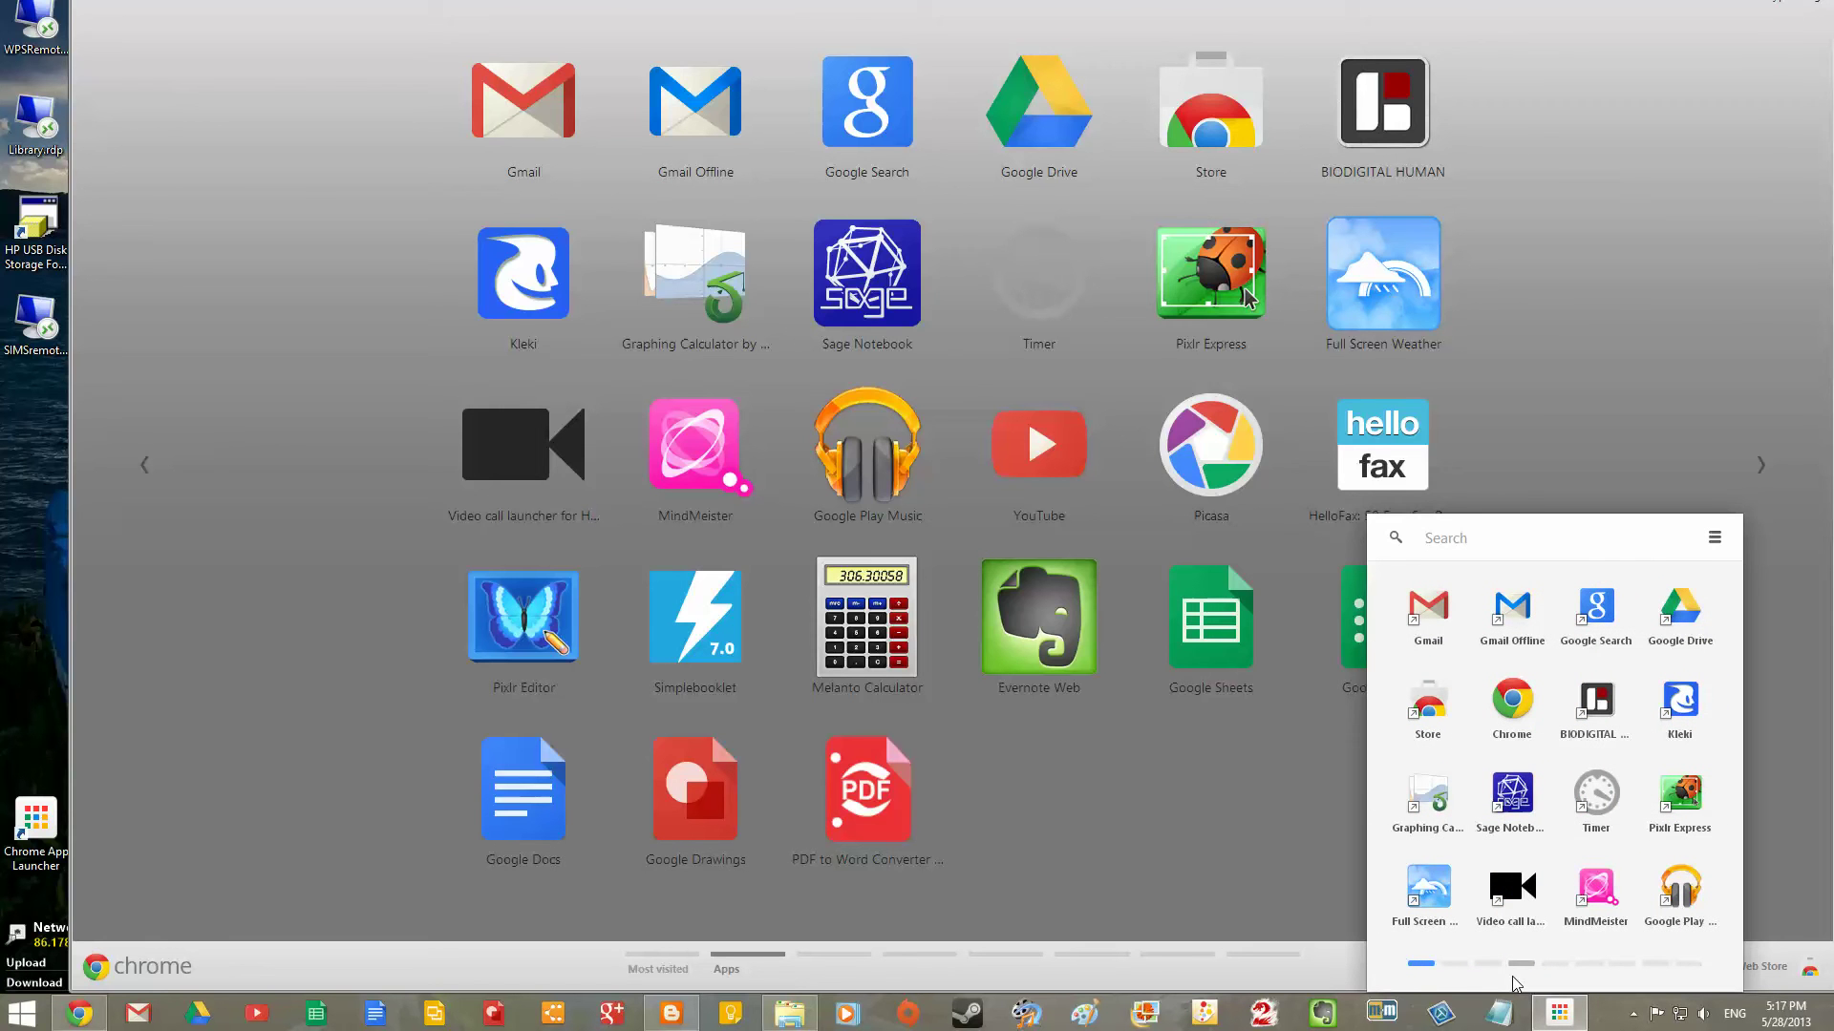
left_click(1455, 966)
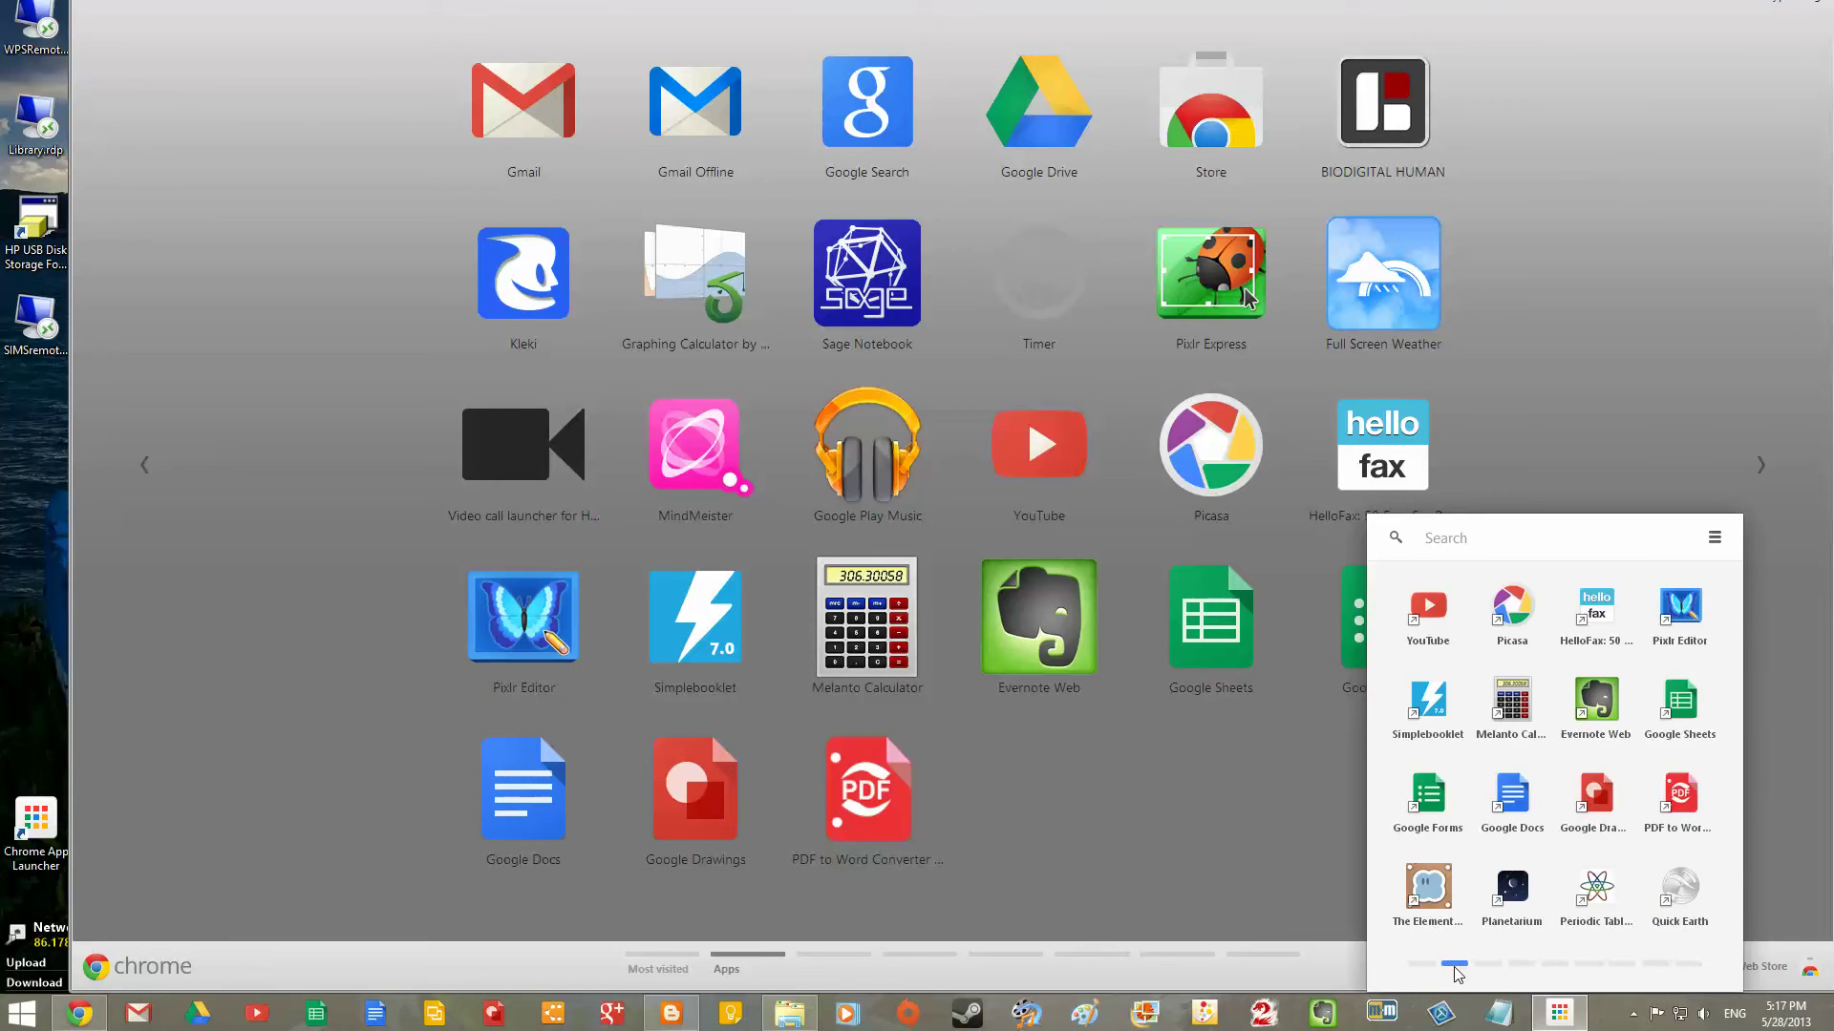
scroll(1490, 969, "down", 2)
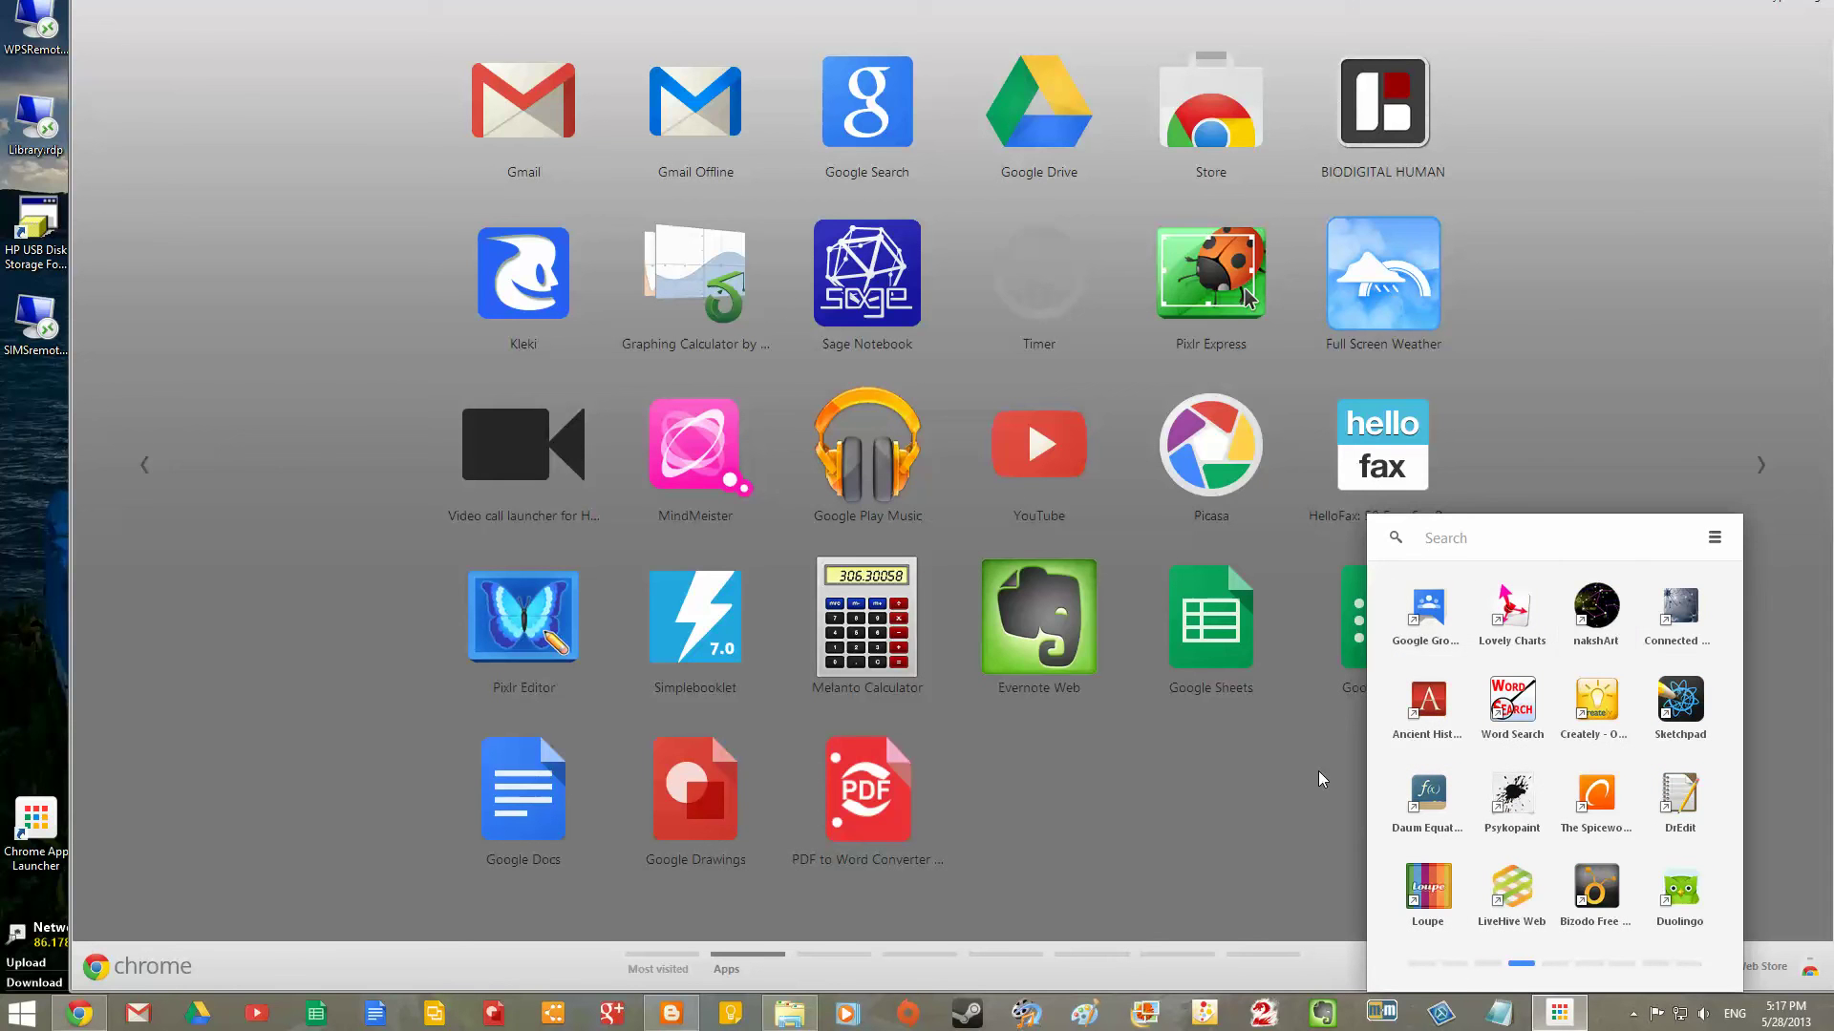
left_click(1298, 787)
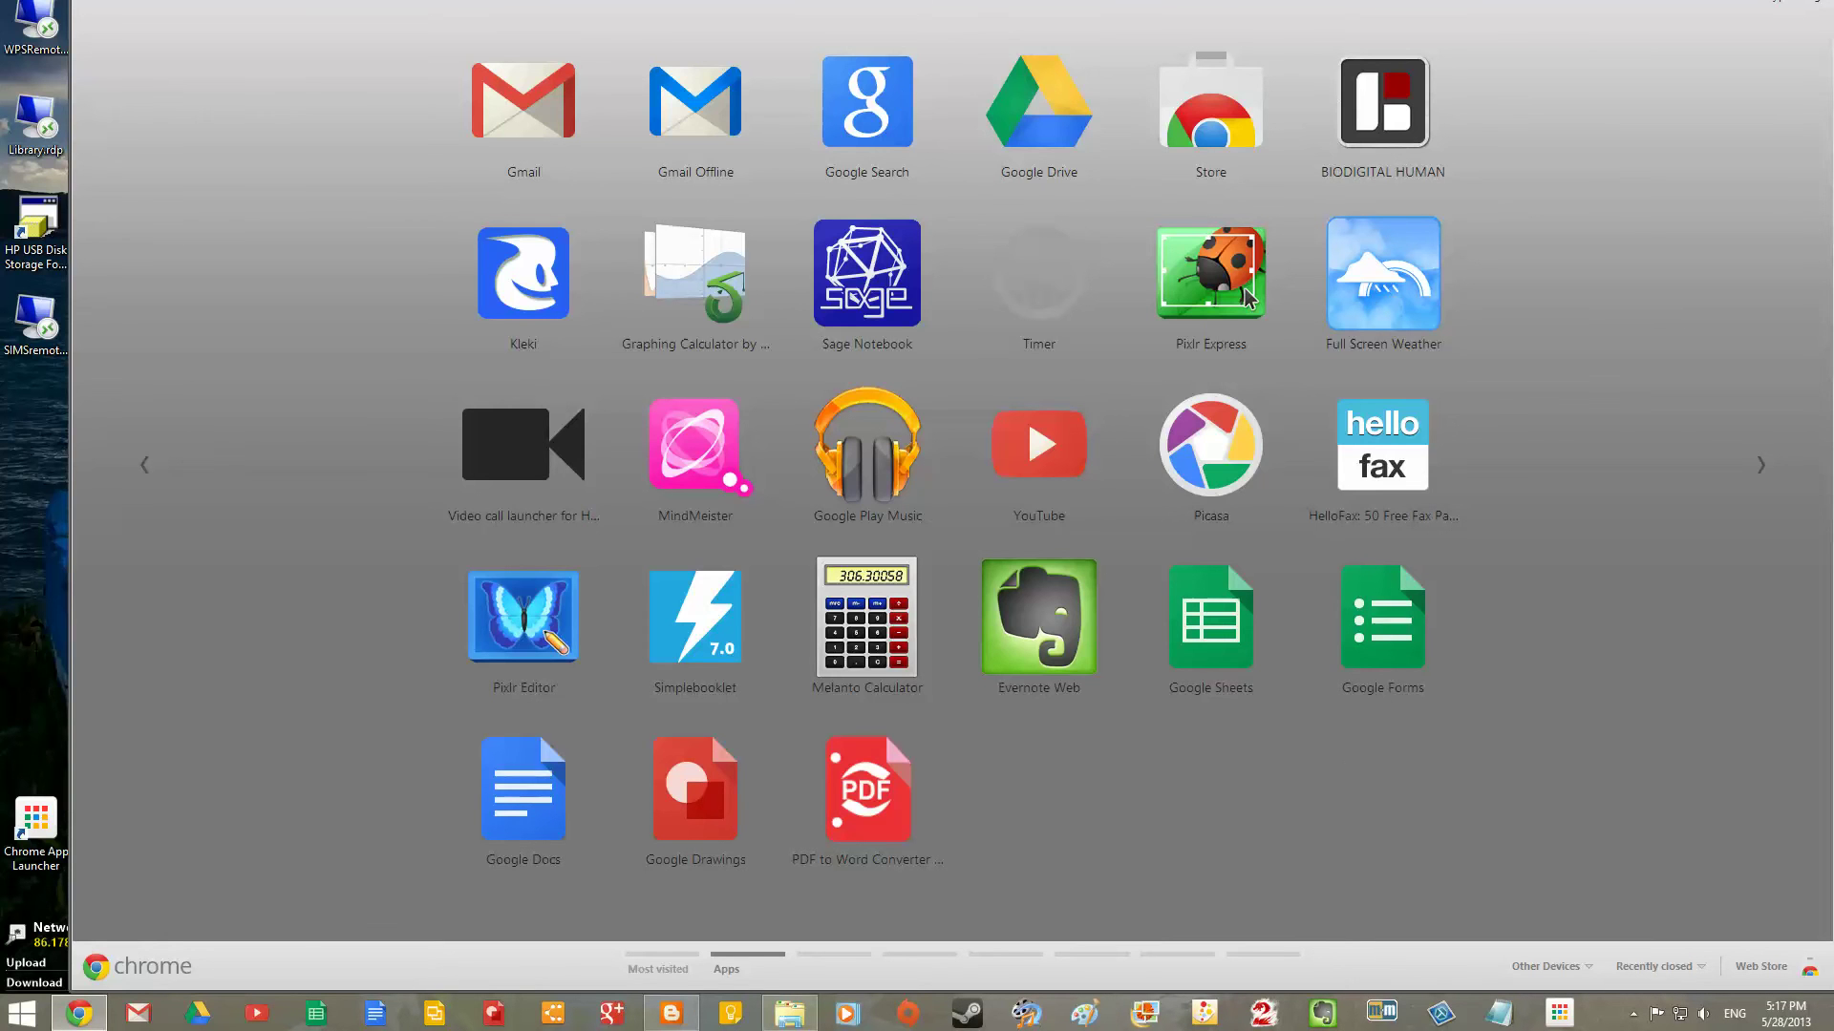
- Exit full screen and switch to the 'Chrome Web Store - Text' tab
key("F11")
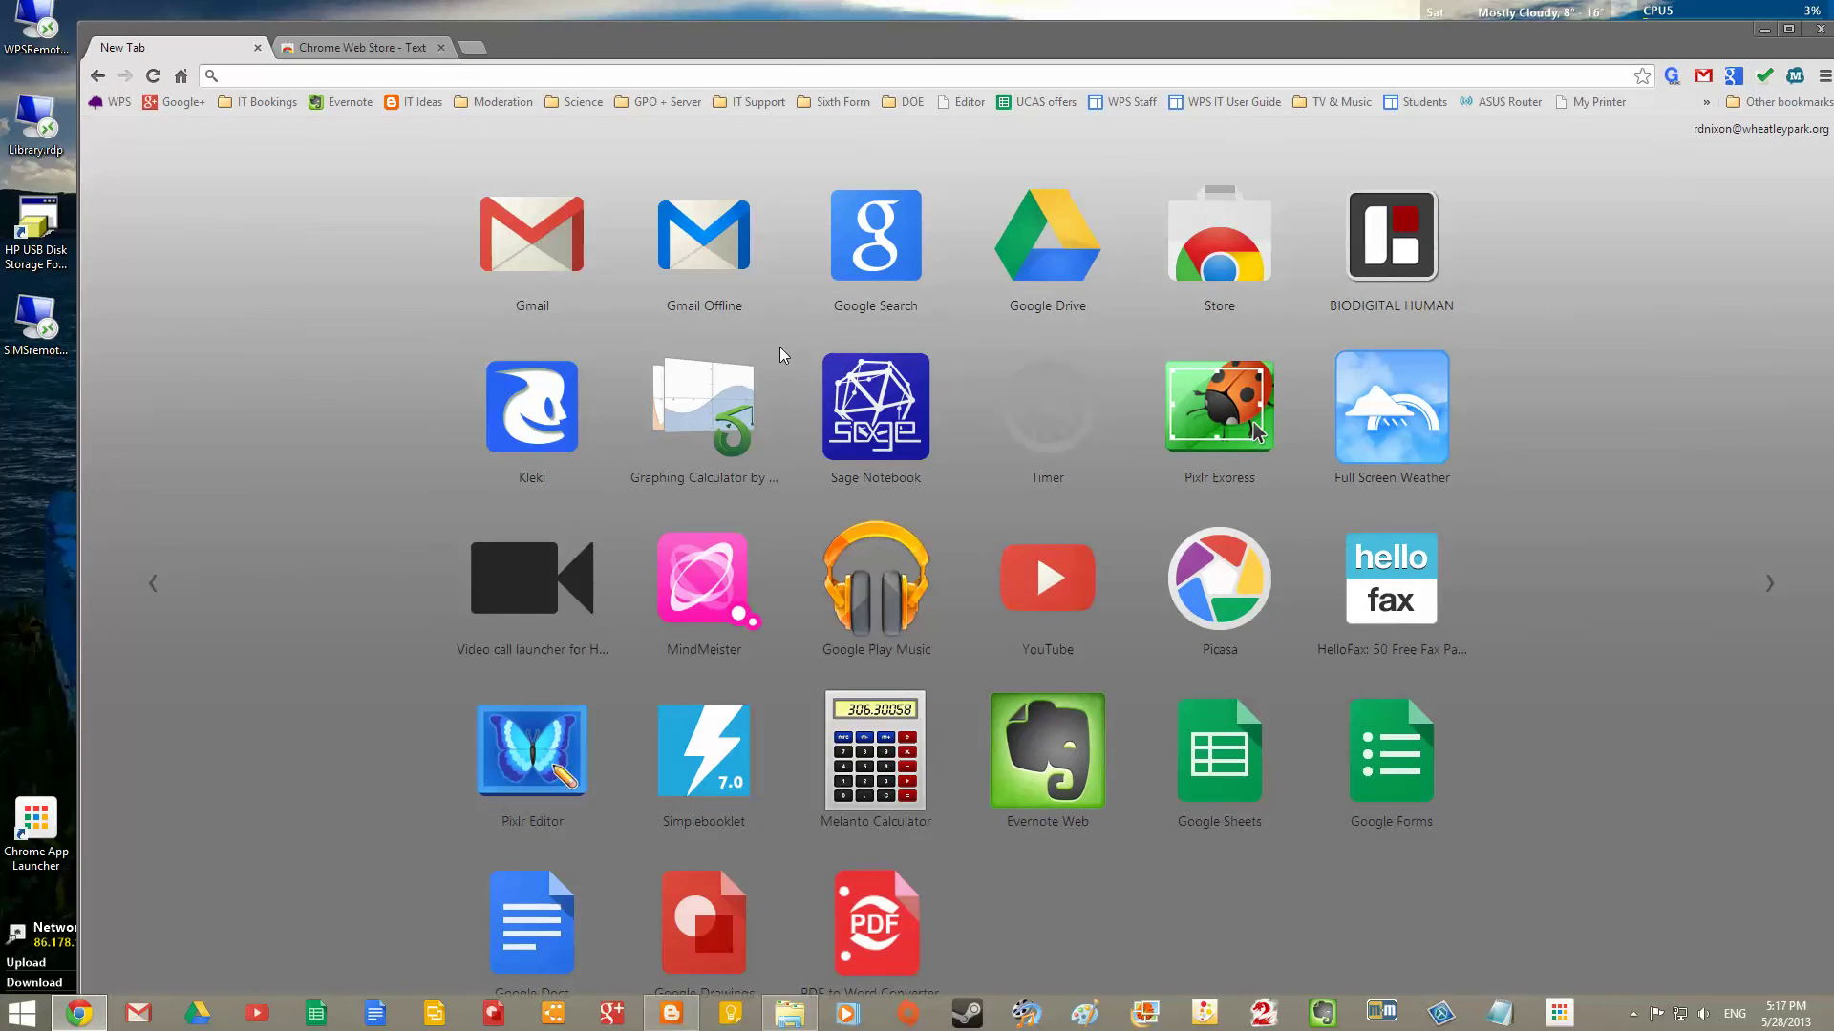
left_click(345, 49)
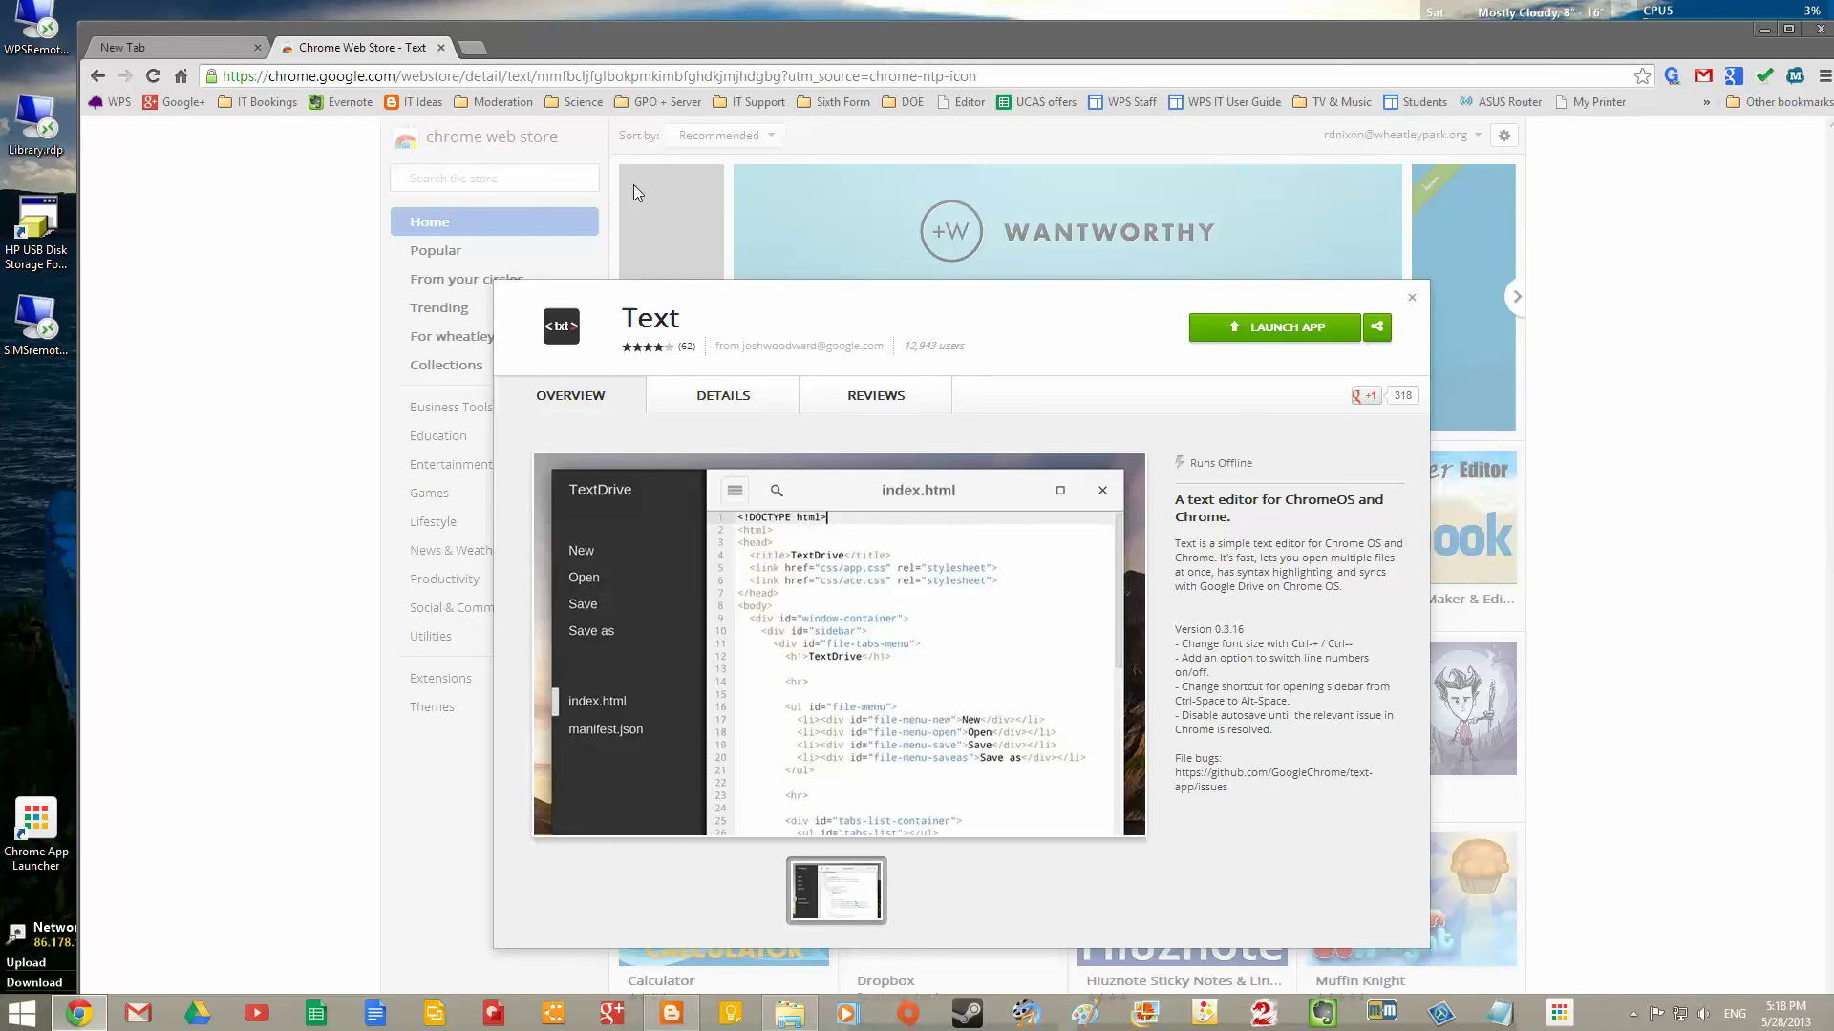
left_click(1559, 1012)
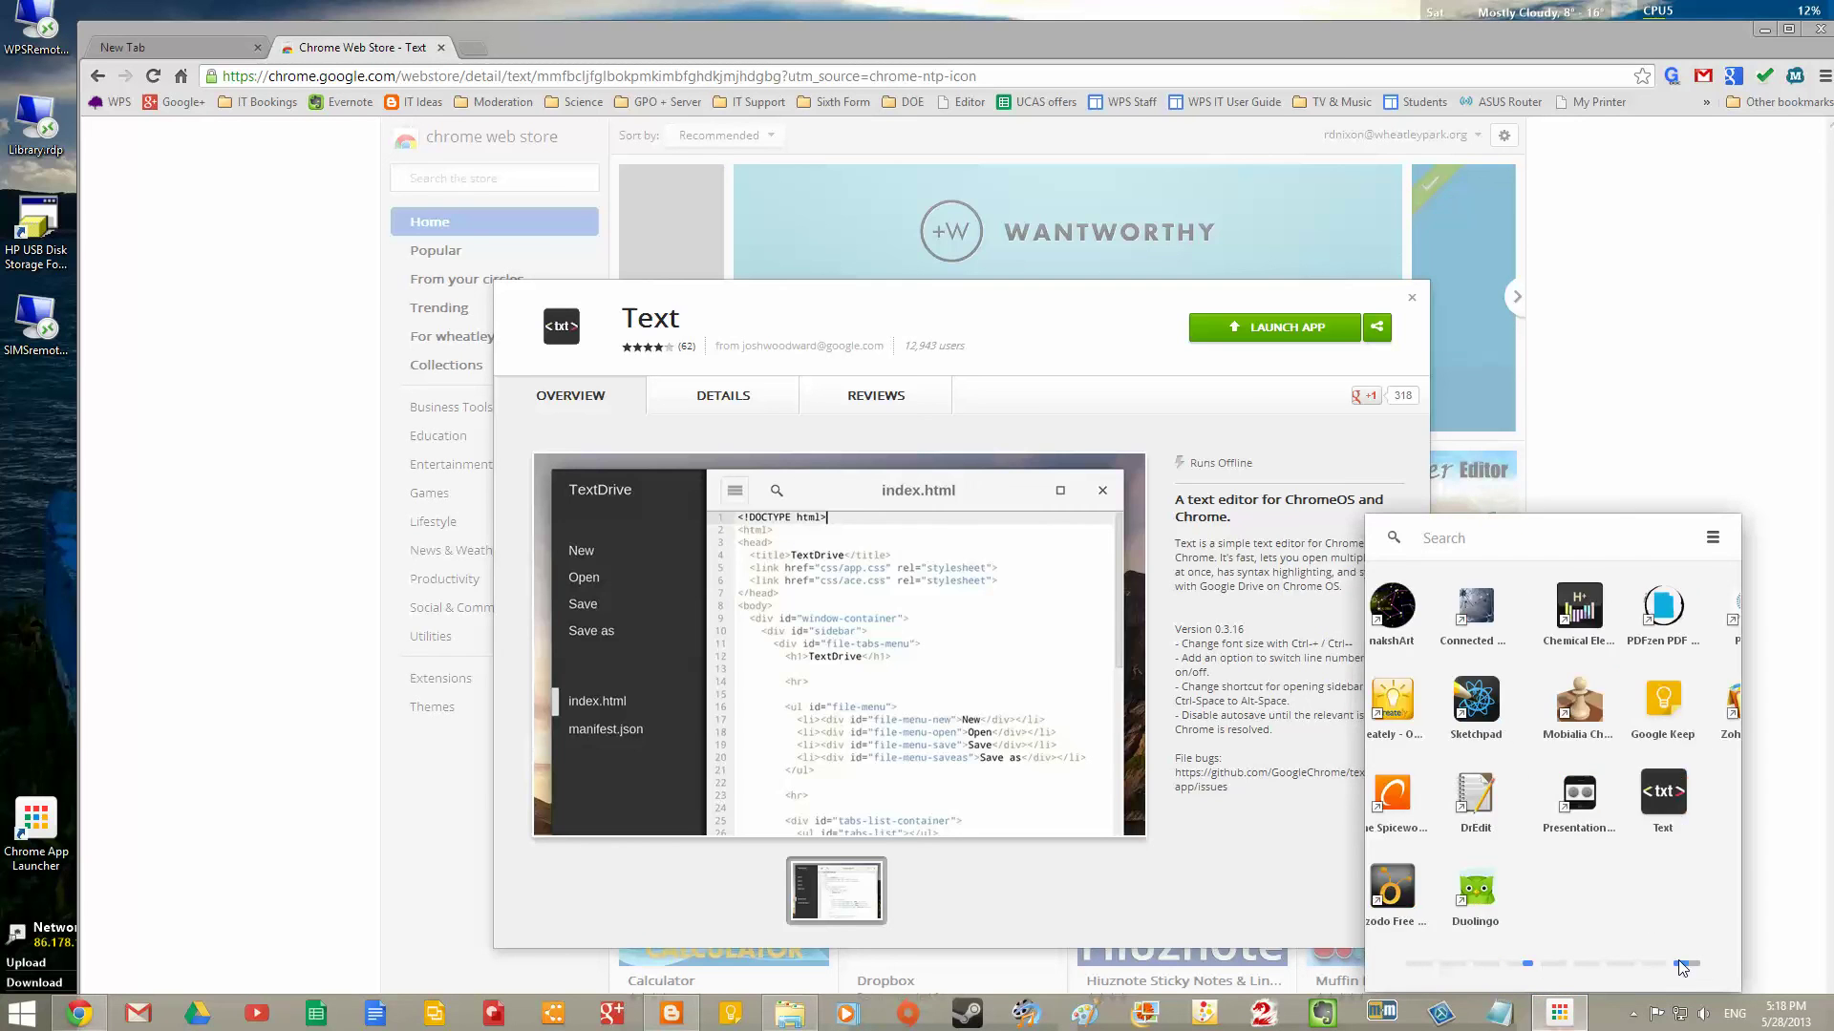
left_click(1663, 791)
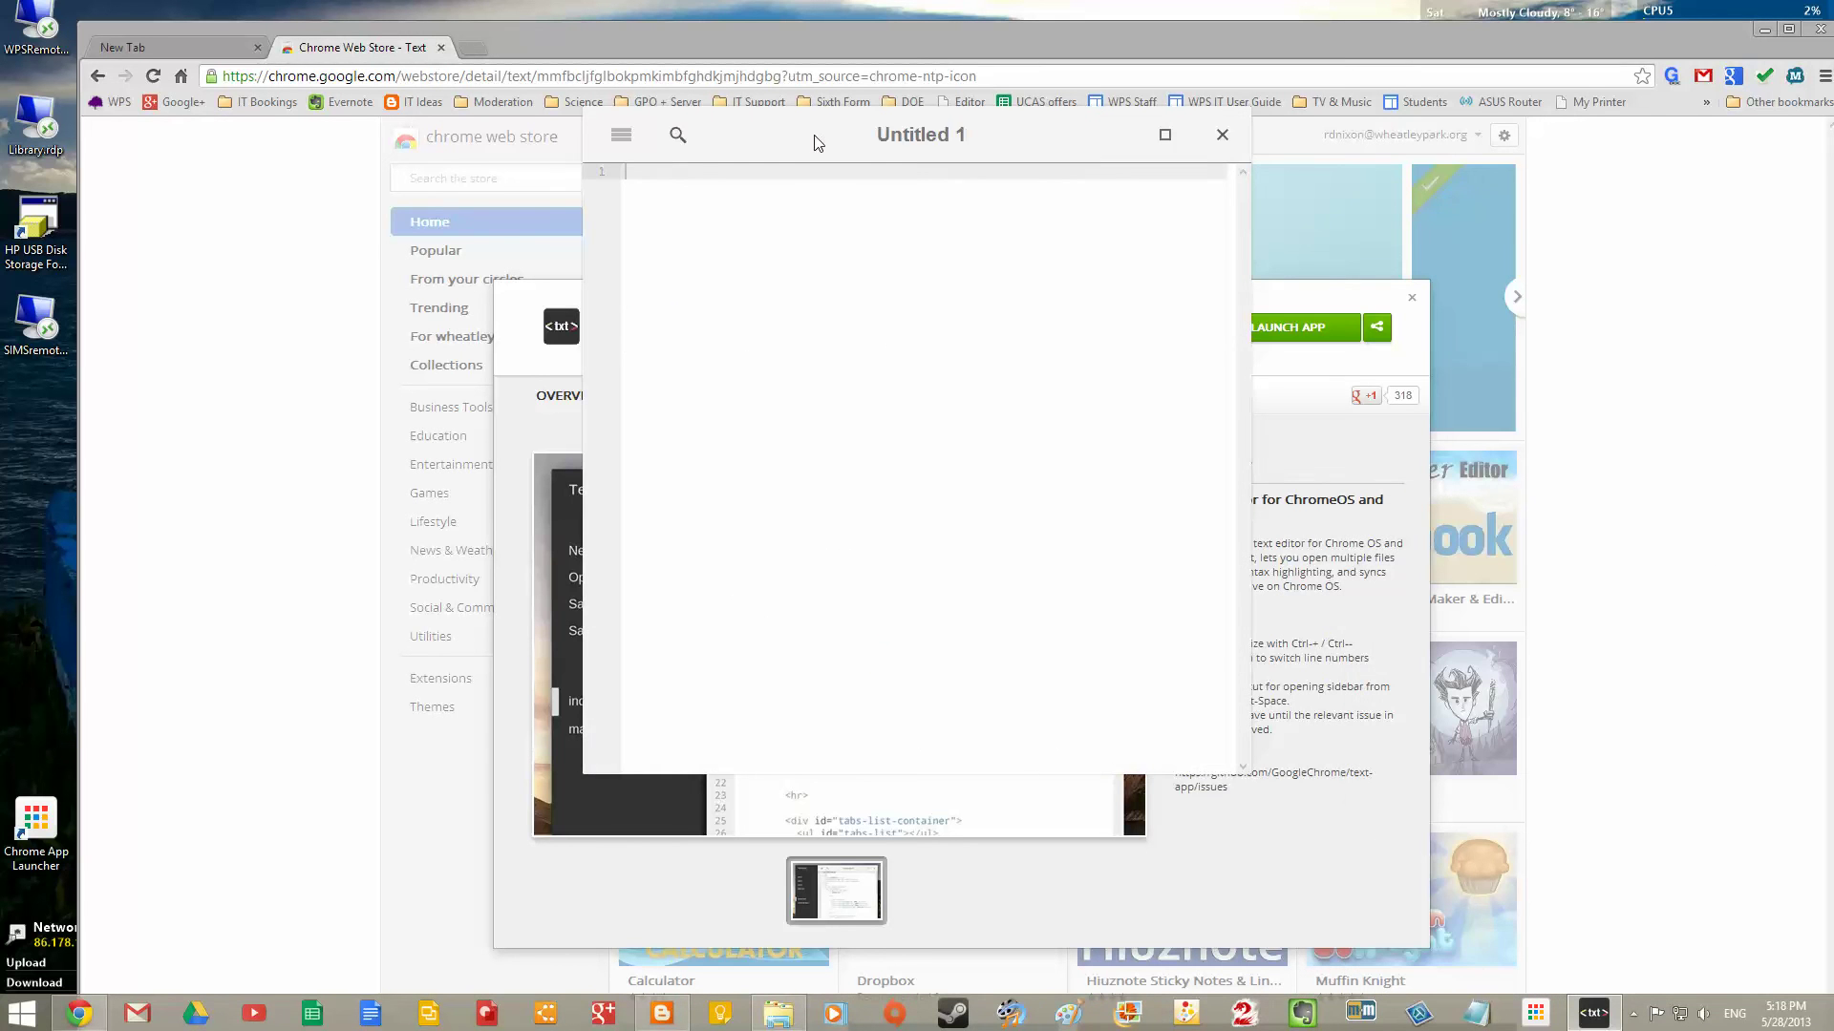
left_click_drag(818, 144, 586, 187)
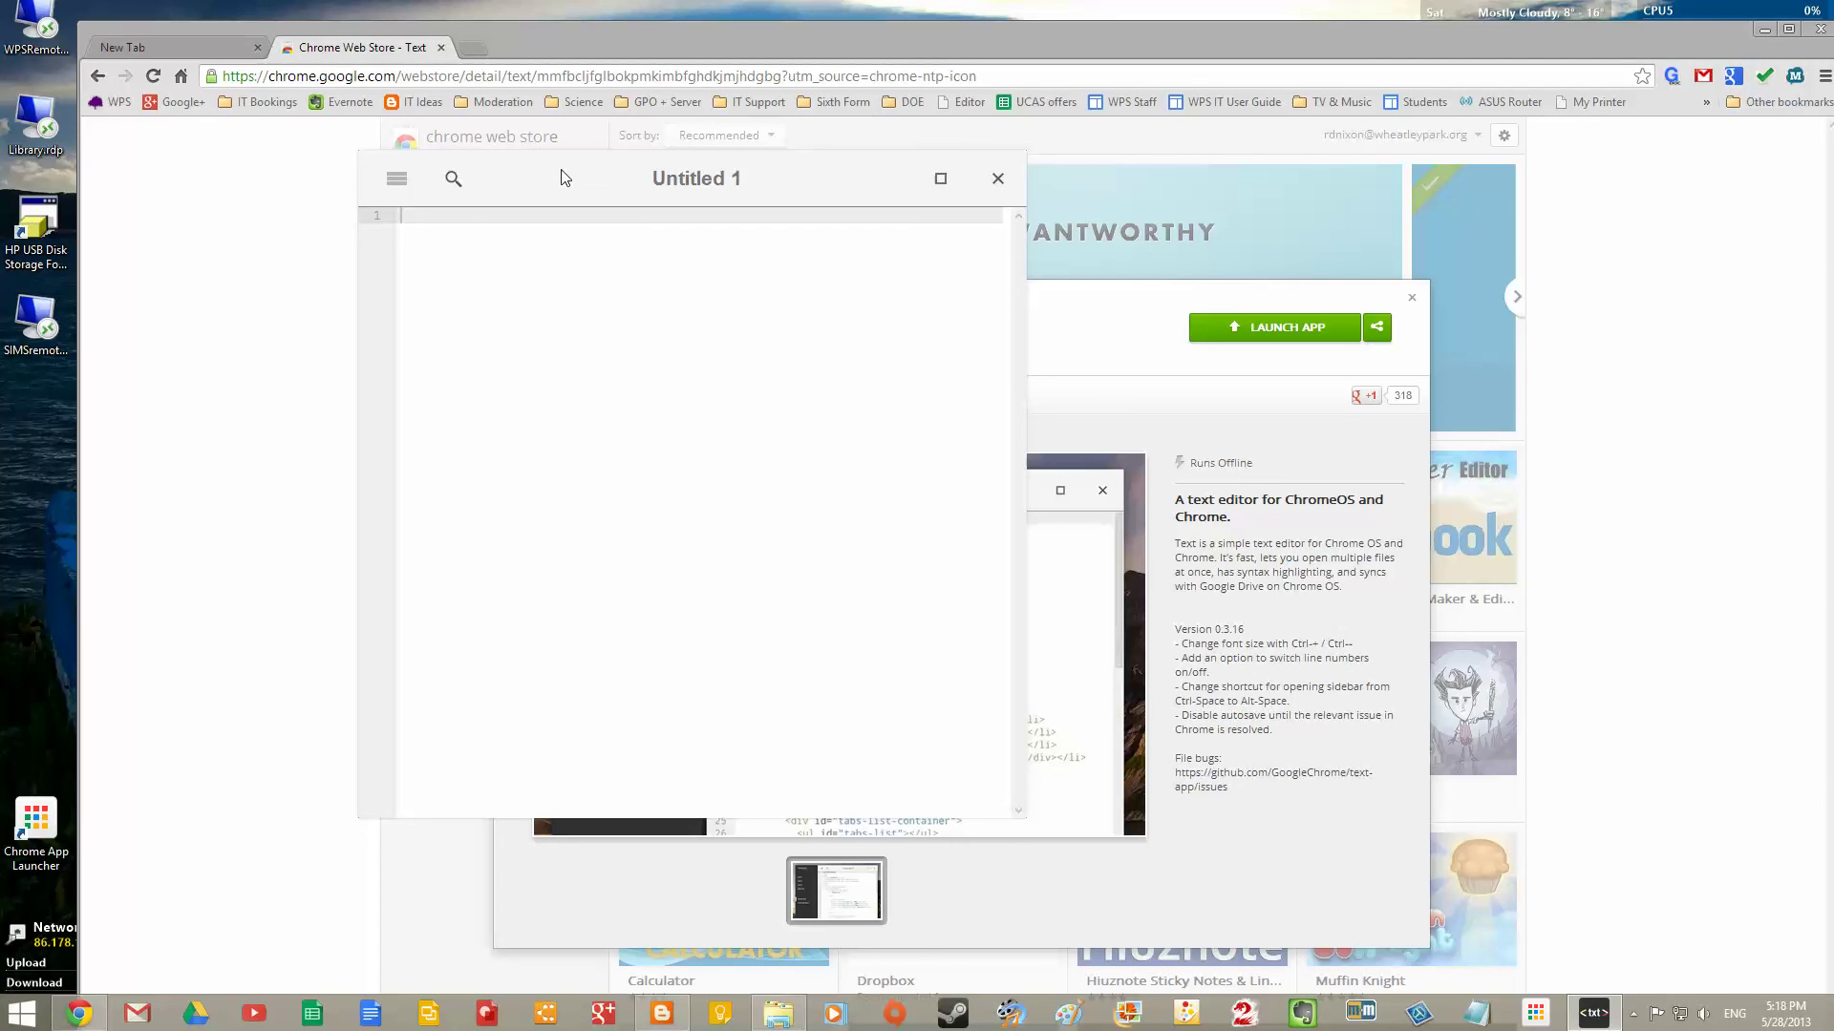
type("dsfdsfdsfsd")
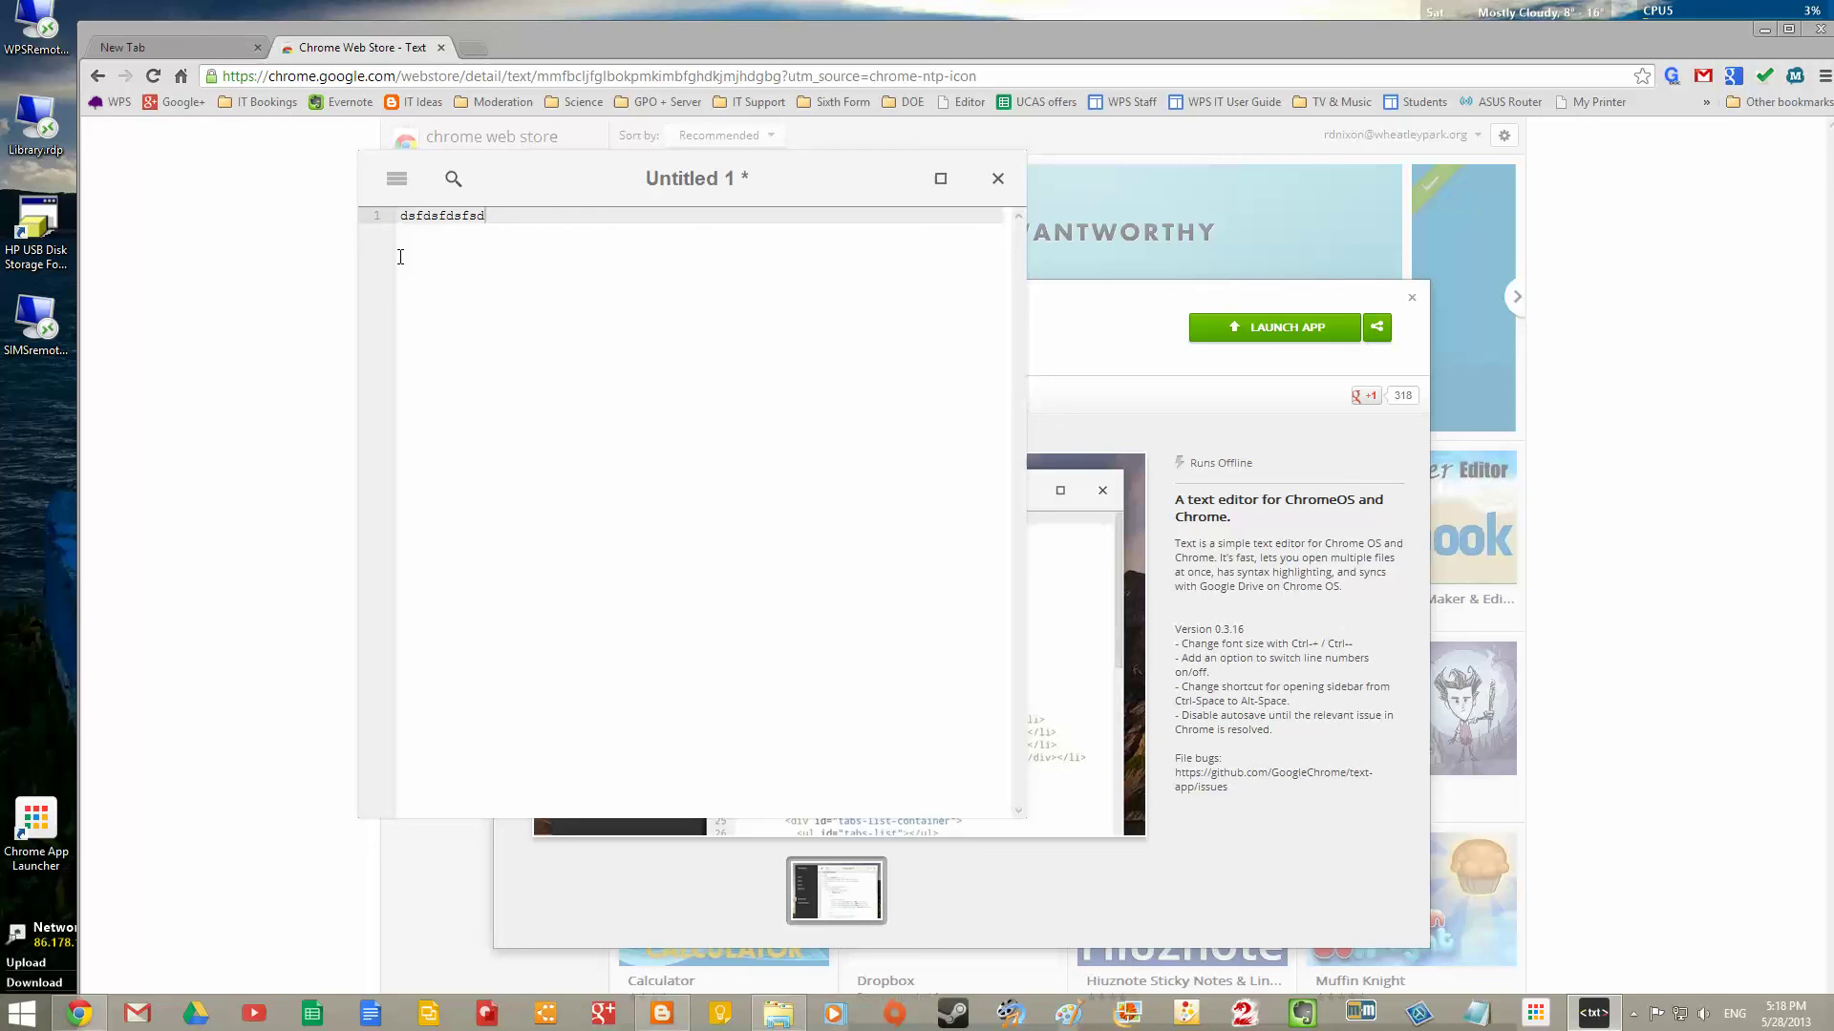
left_click(397, 185)
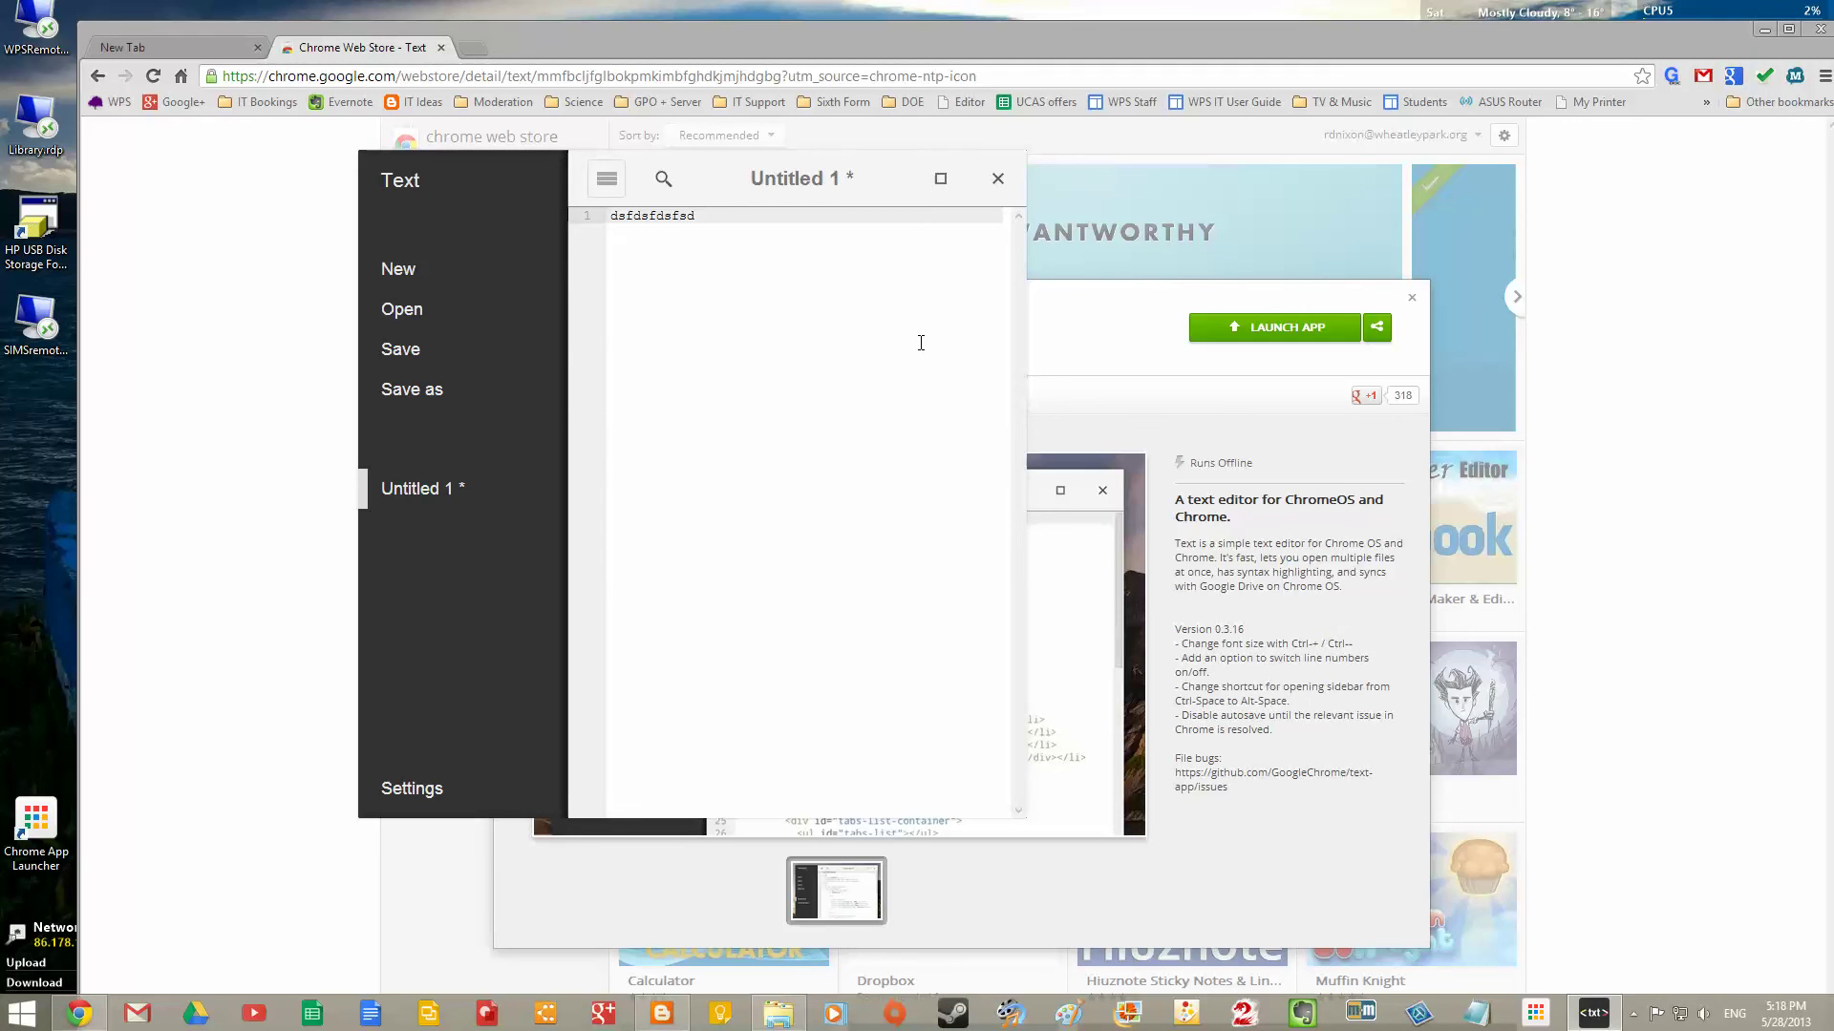
left_click(997, 178)
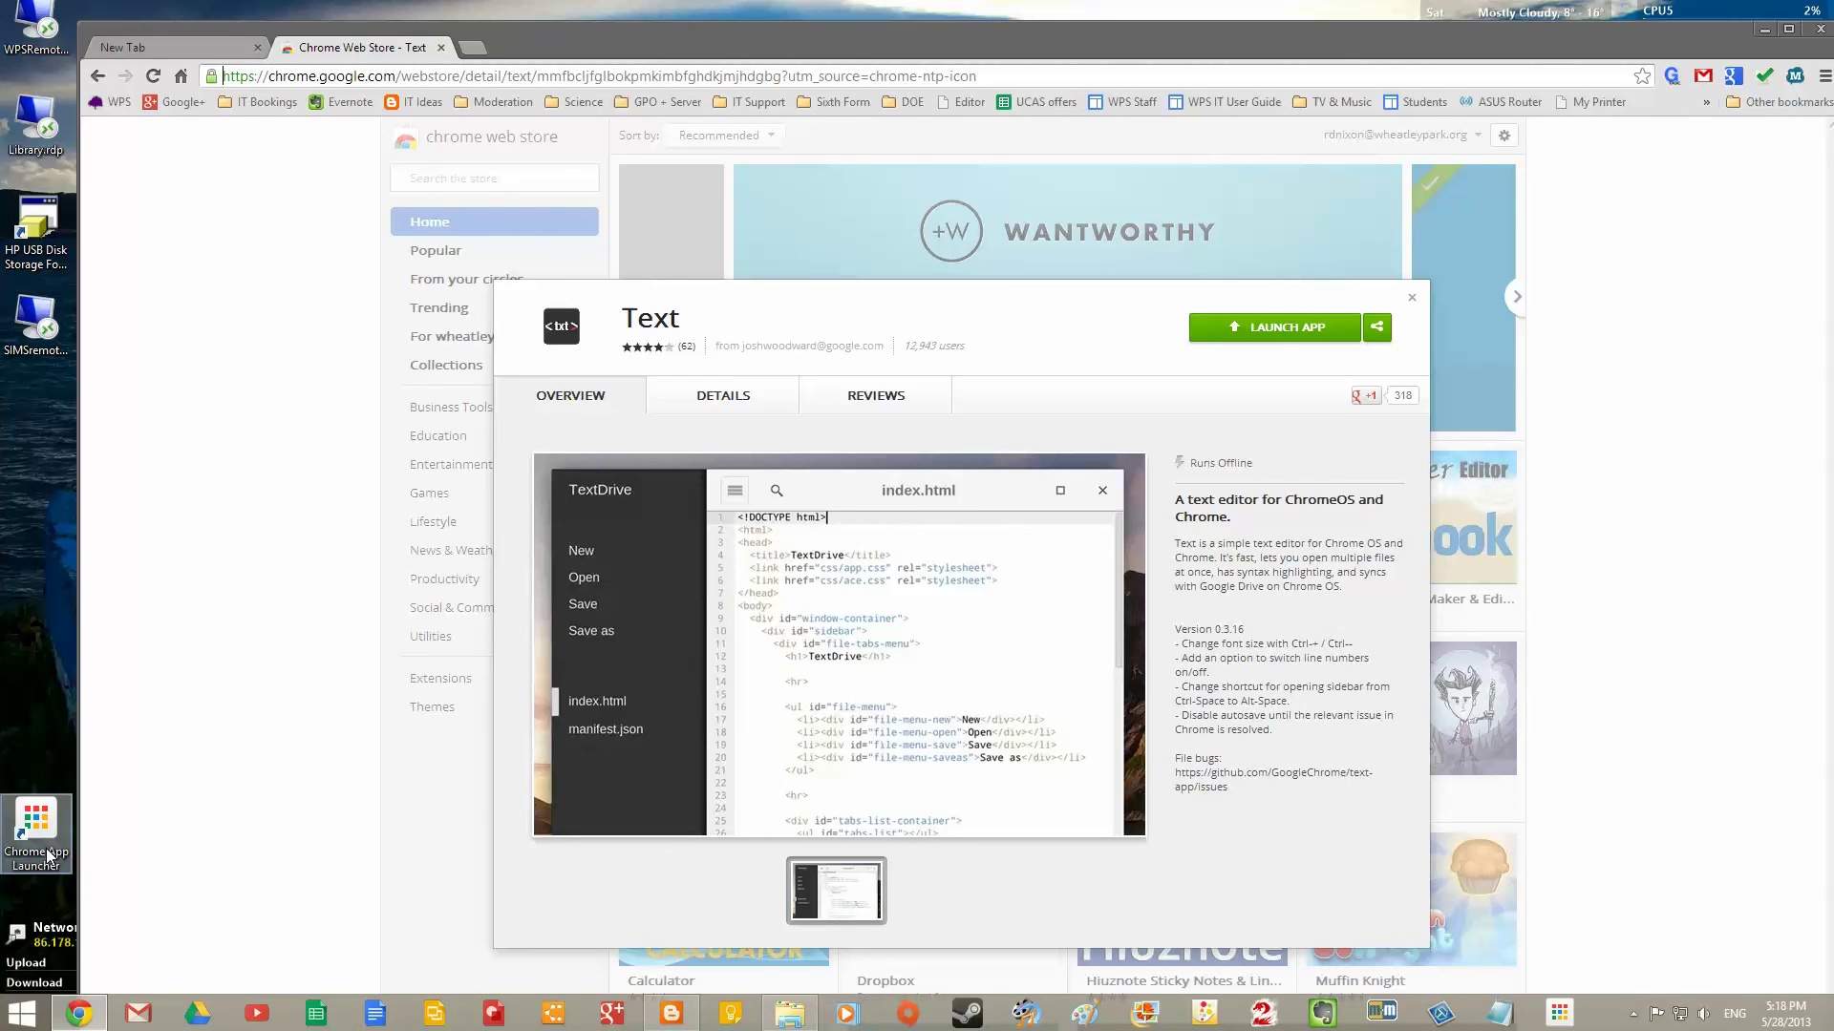
- Open the App Launcher from the desktop icon, view another app page, then close it
double_click(32, 812)
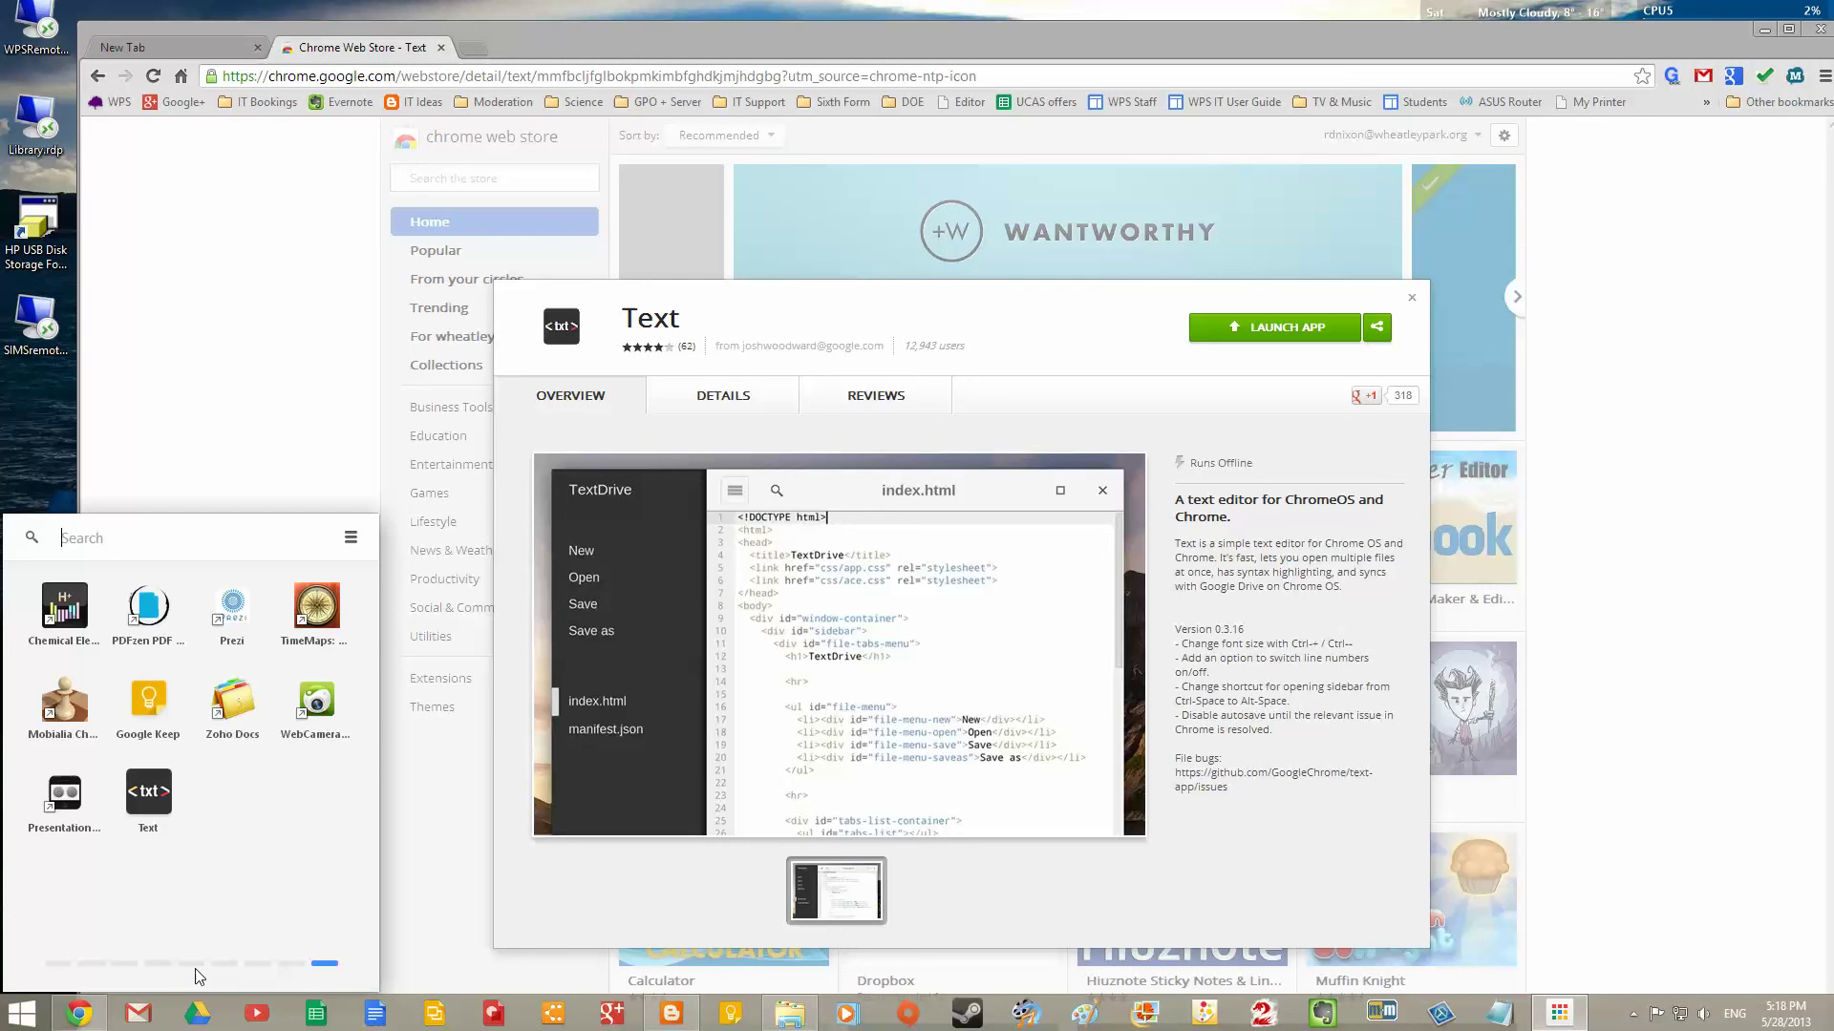
left_click(128, 945)
left_click(42, 449)
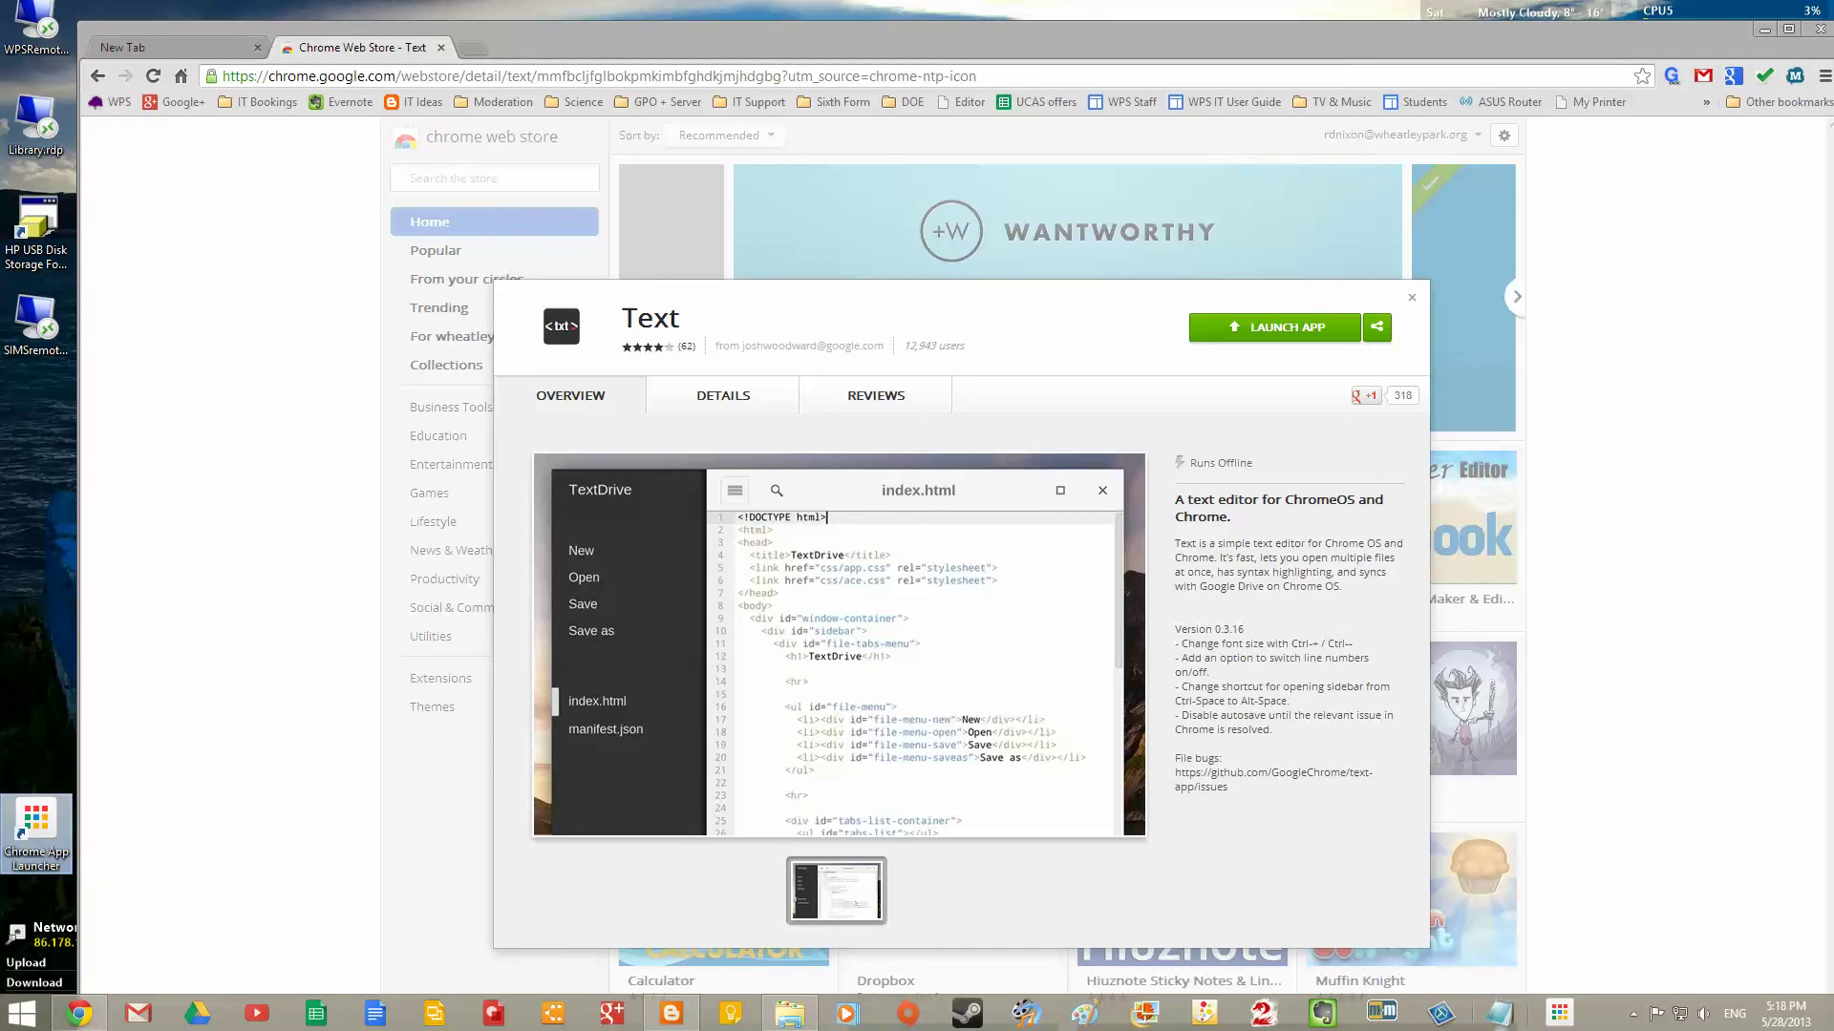
- Reopen the launcher from the taskbar, scroll its pages back to the first, then dismiss it
left_click(1560, 1019)
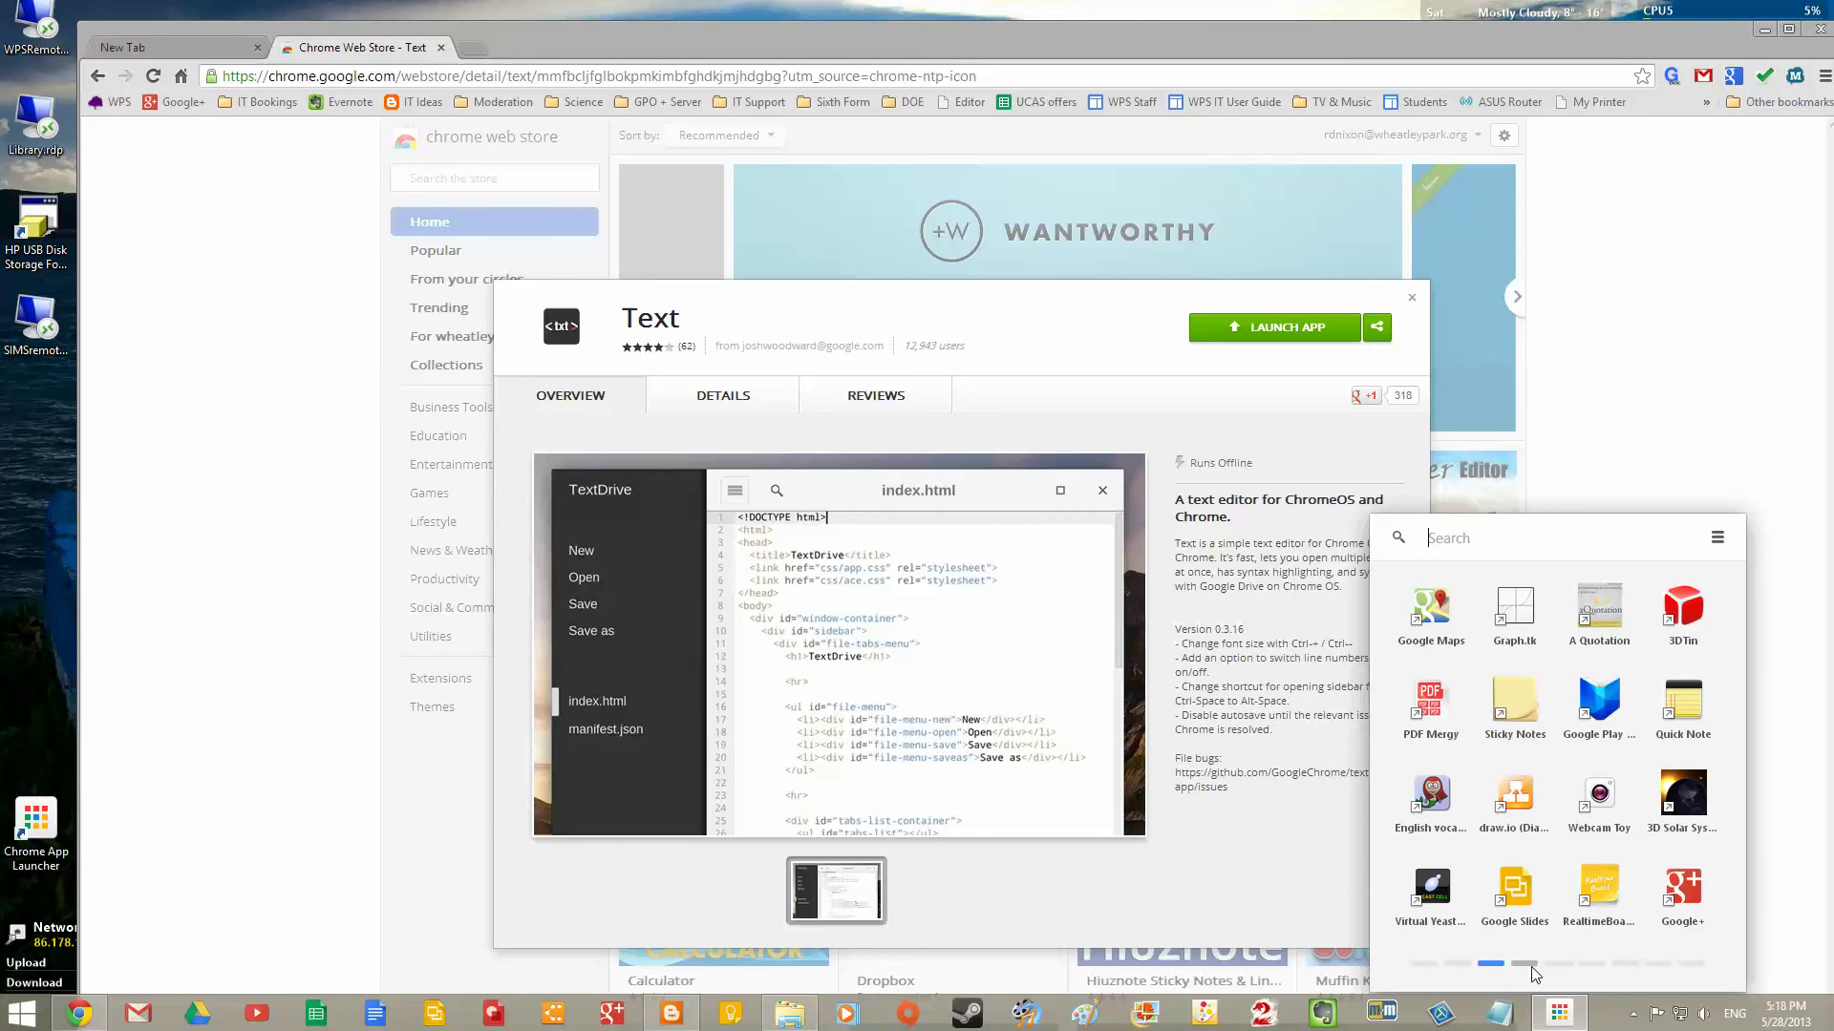
scroll(1587, 981, "down", 2)
scroll(1590, 974, "down", 4)
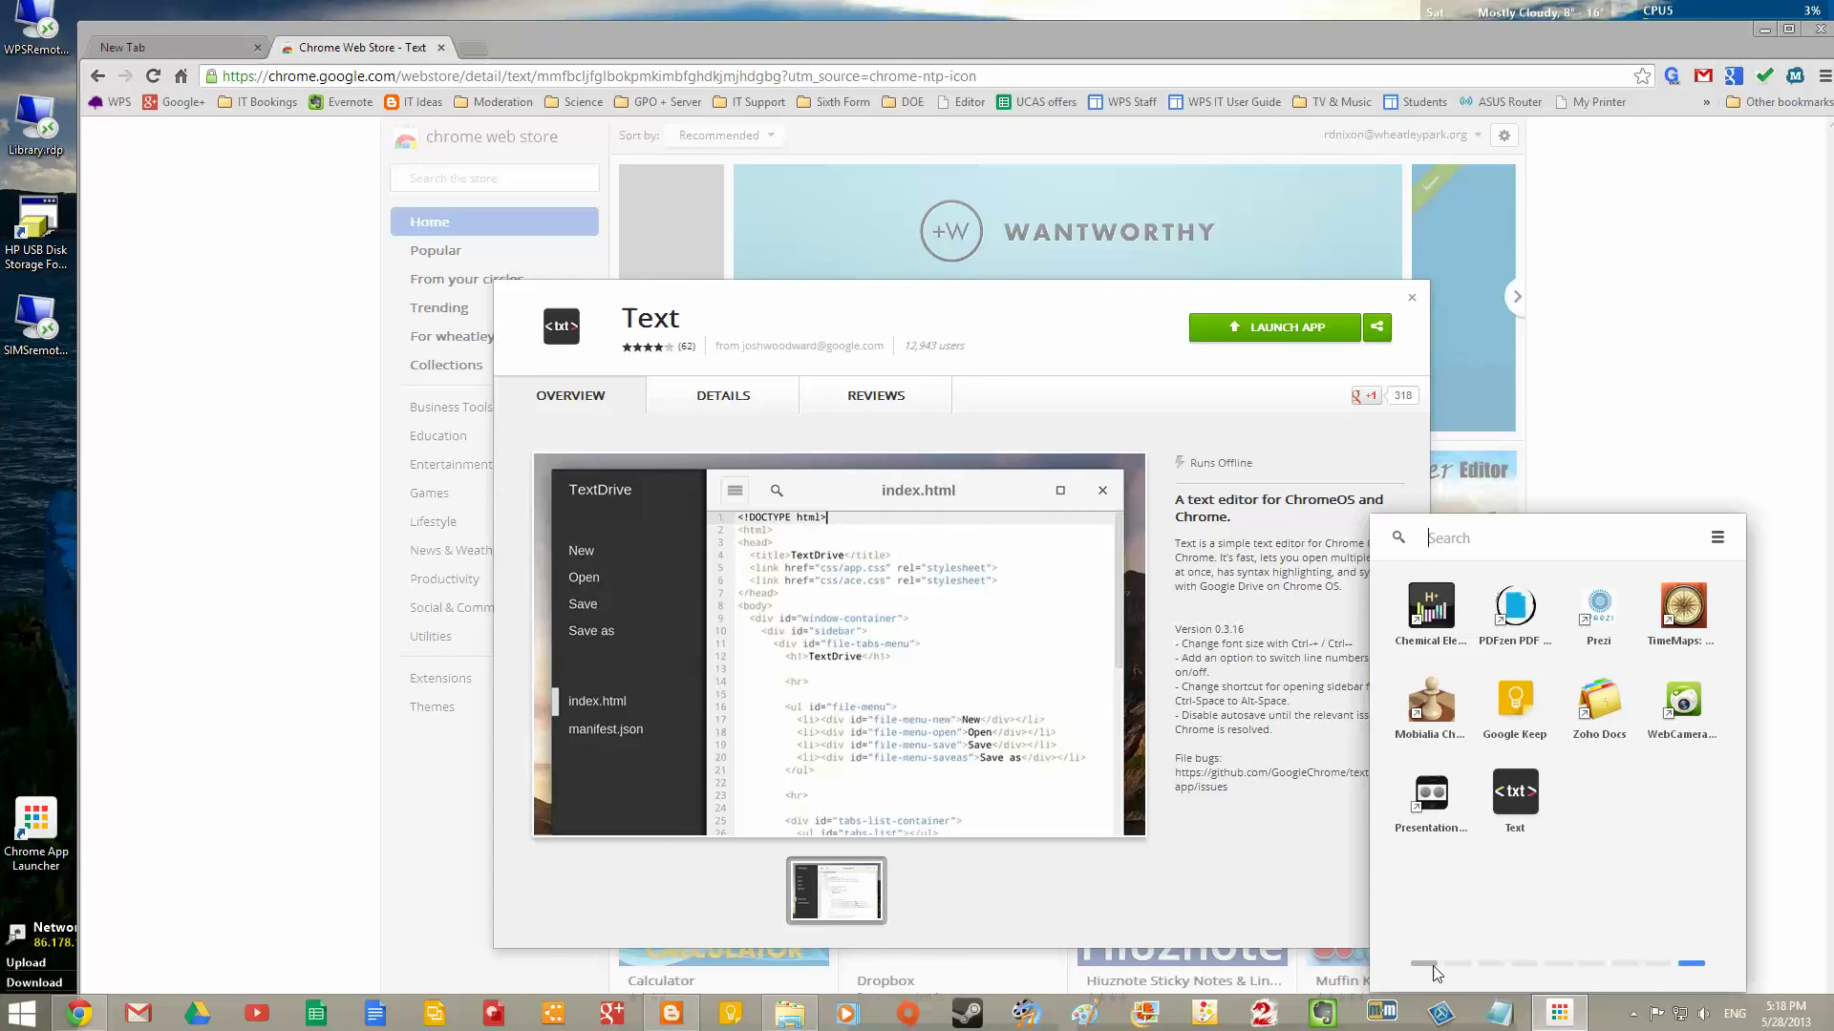
left_click(1425, 963)
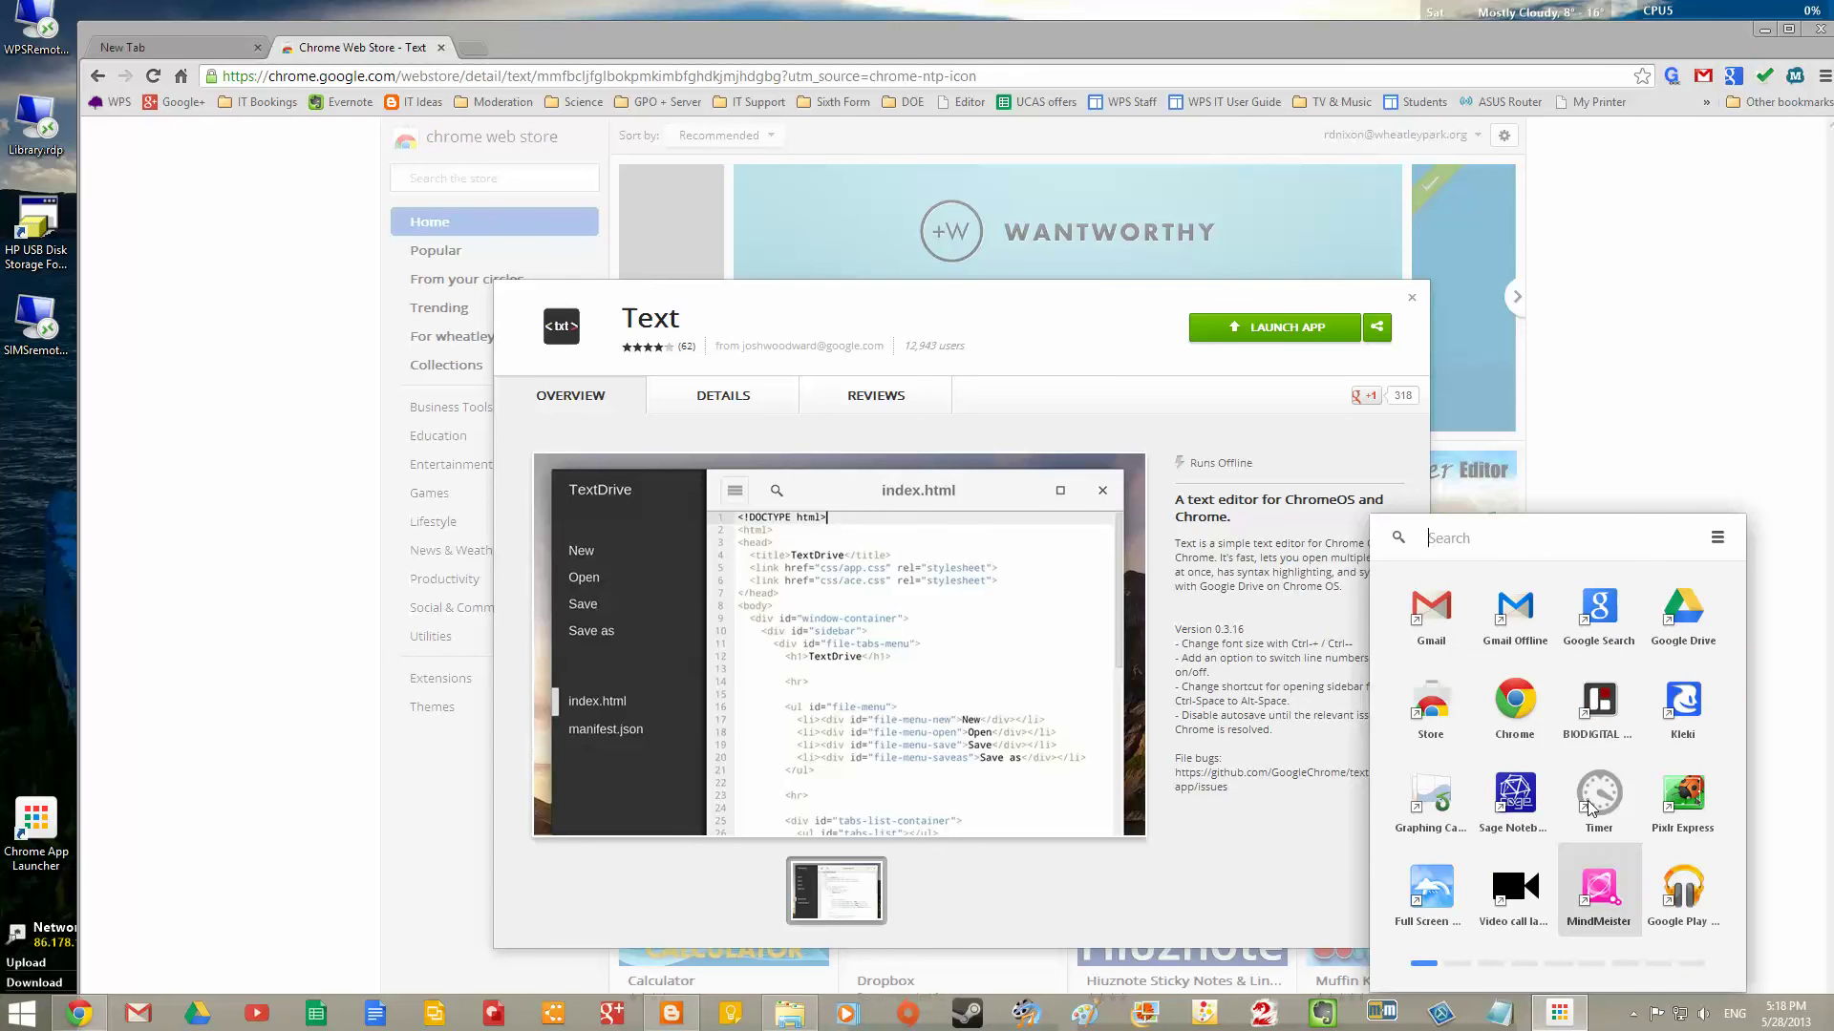
left_click(1642, 462)
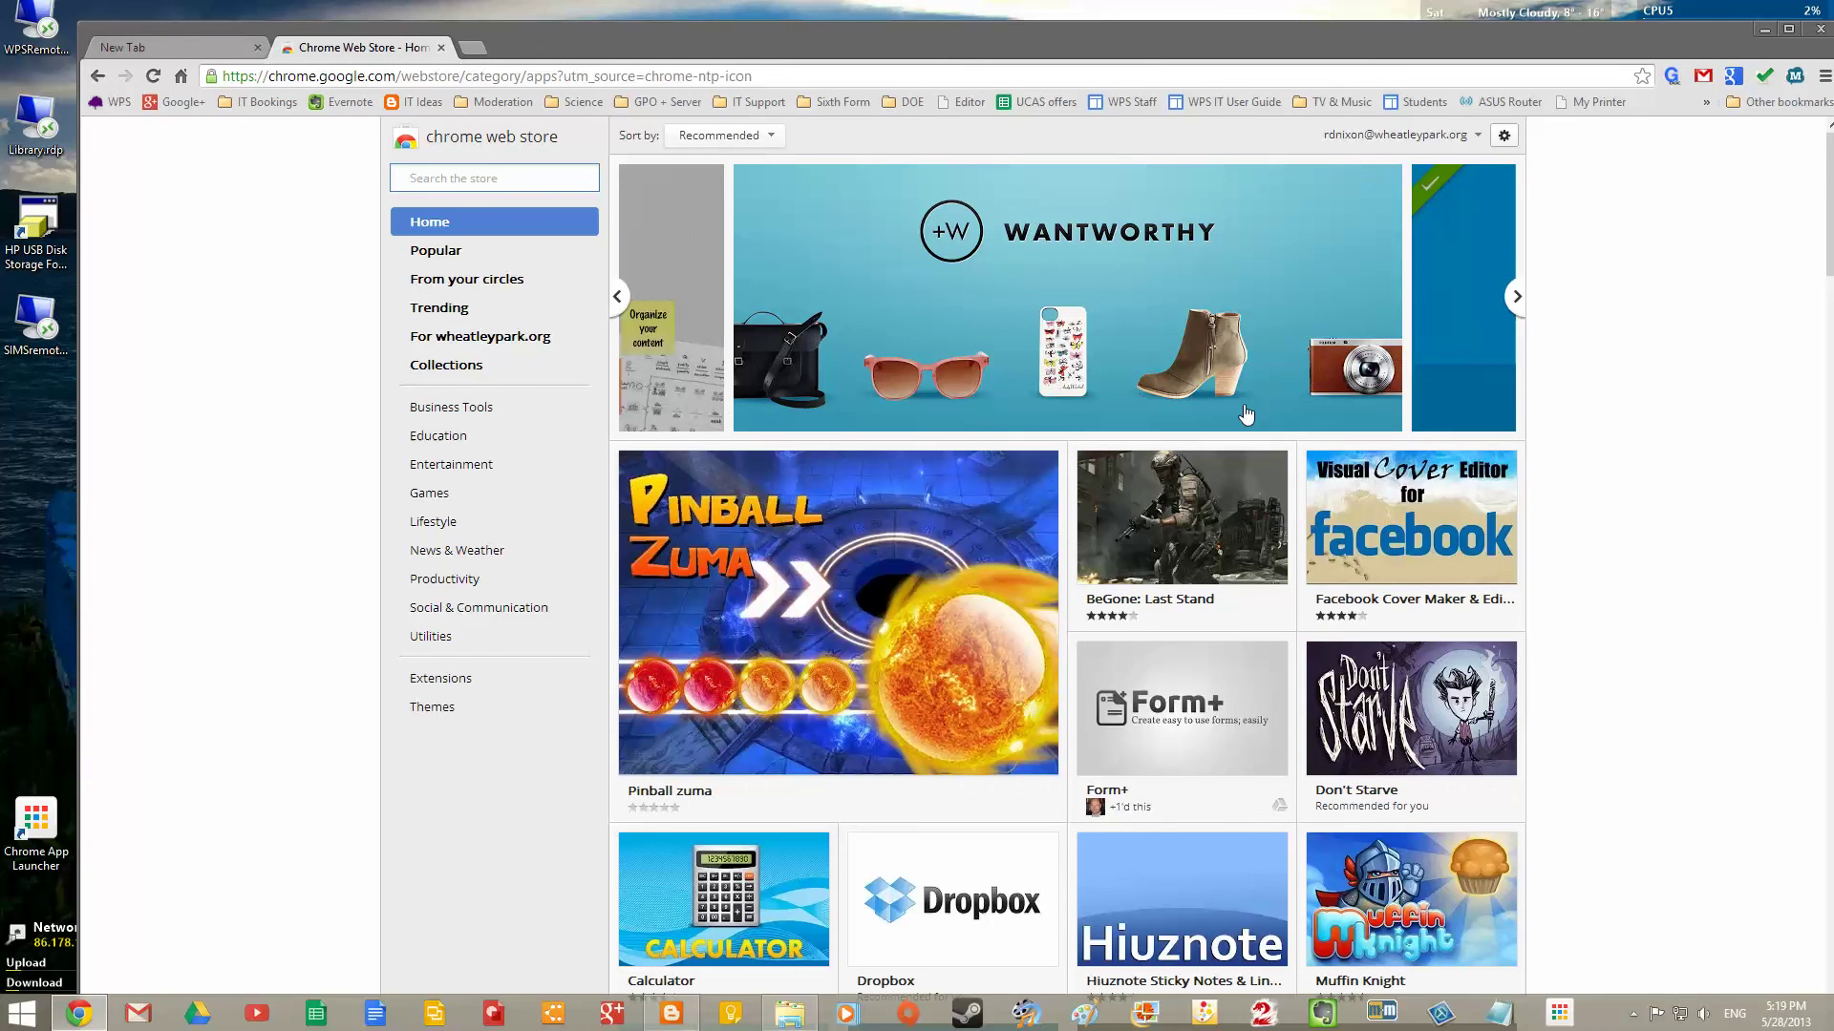
mouse_move(1234, 417)
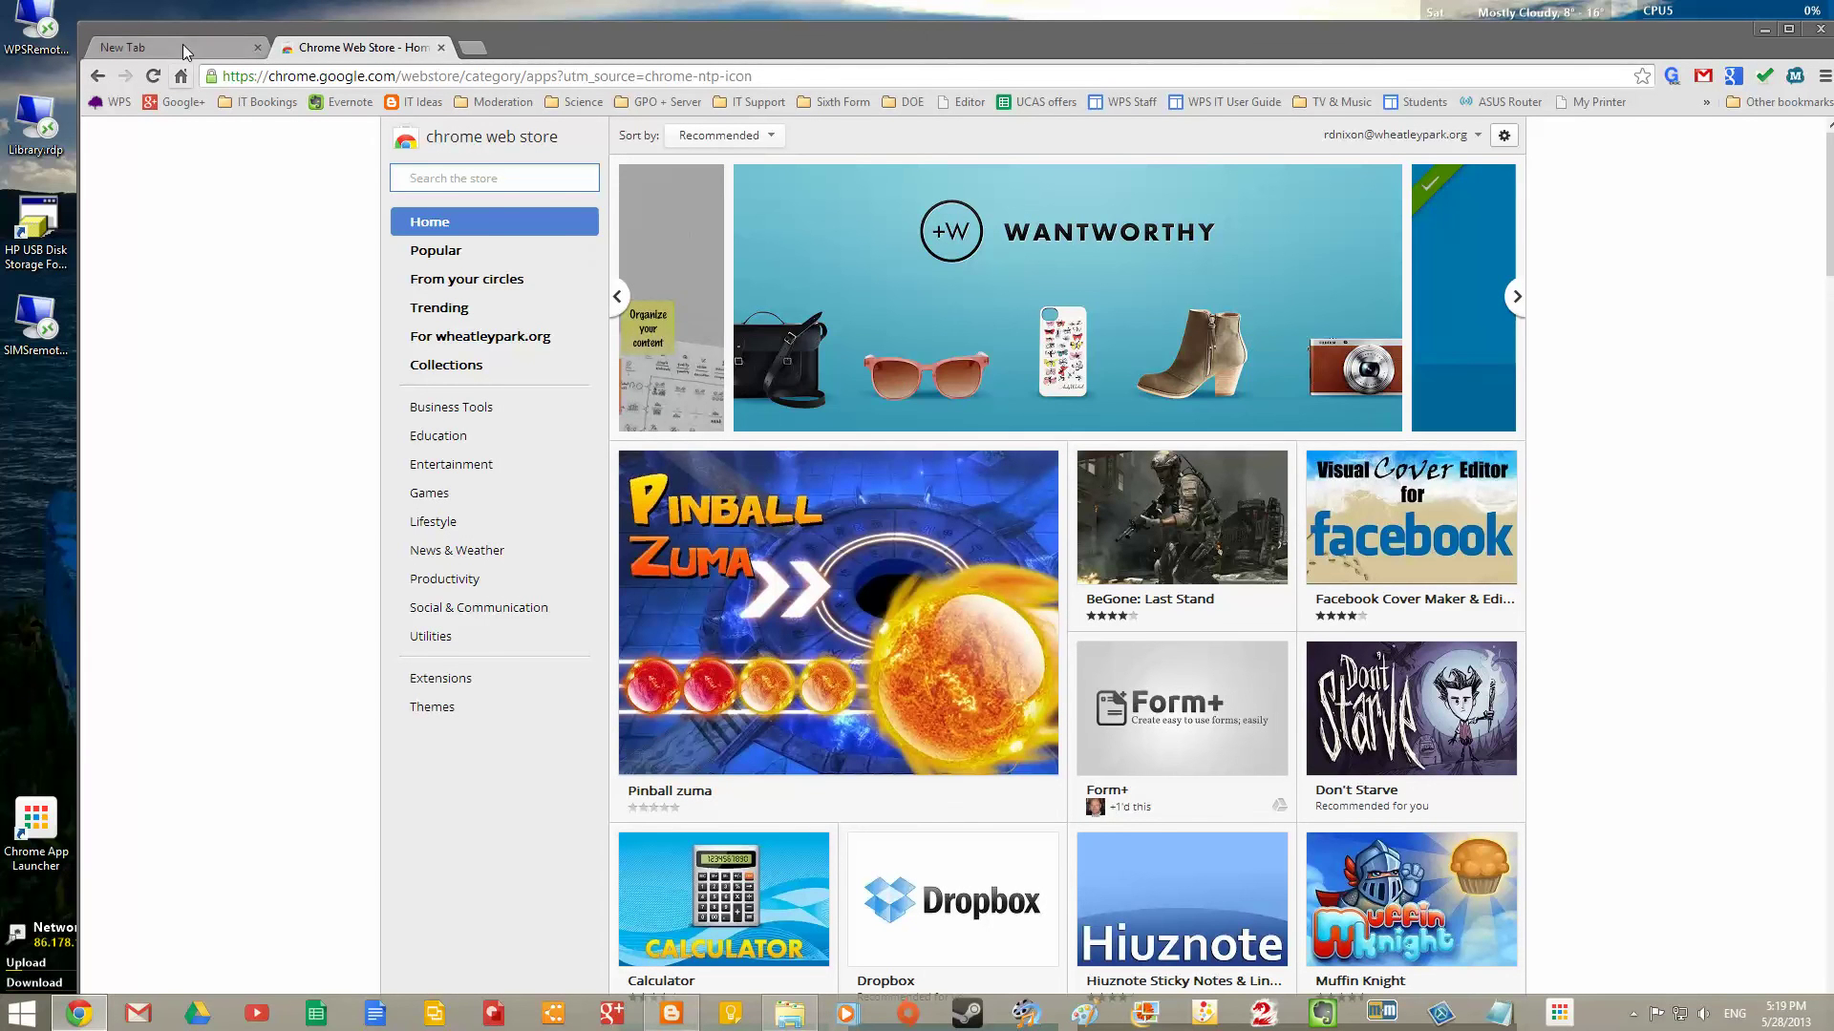